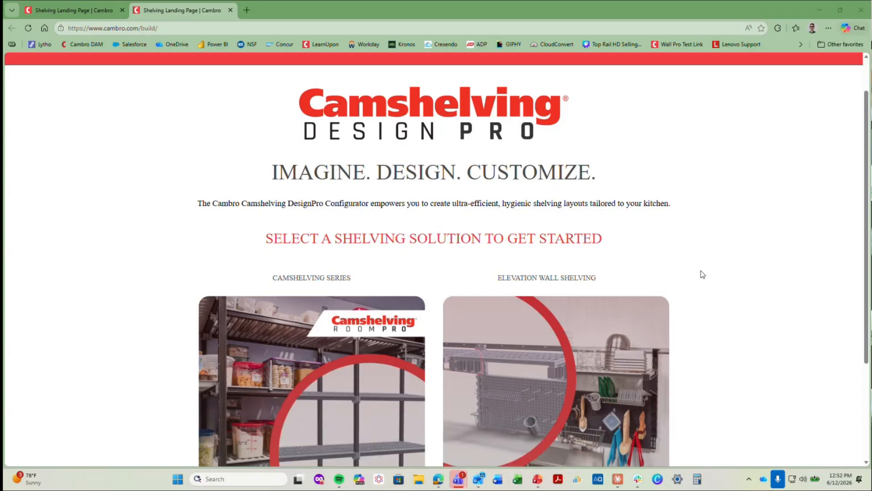
scroll(699, 313, "down", 1)
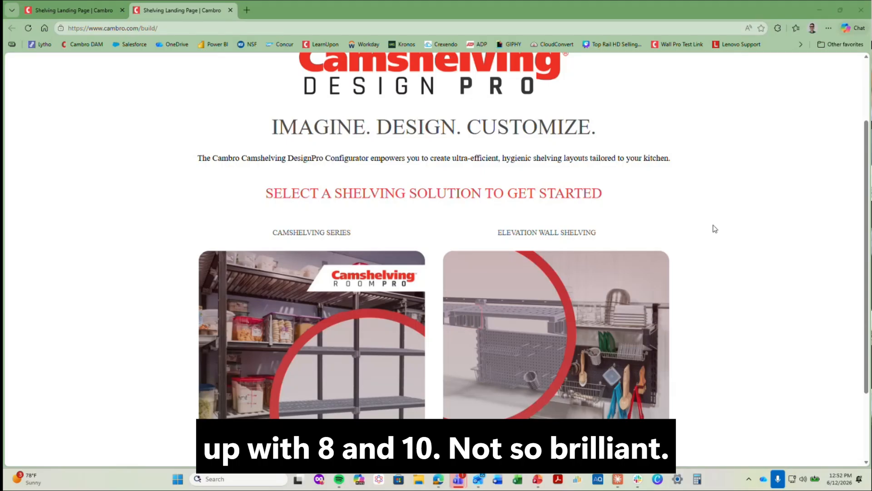
scroll(716, 221, "up", 1)
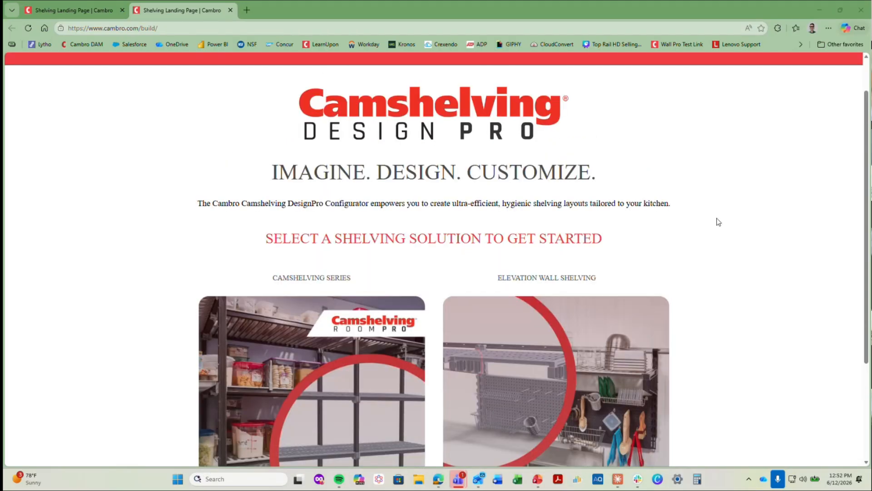
scroll(682, 250, "down", 1)
scroll(683, 204, "up", 1)
scroll(318, 227, "down", 3)
scroll(500, 206, "up", 2)
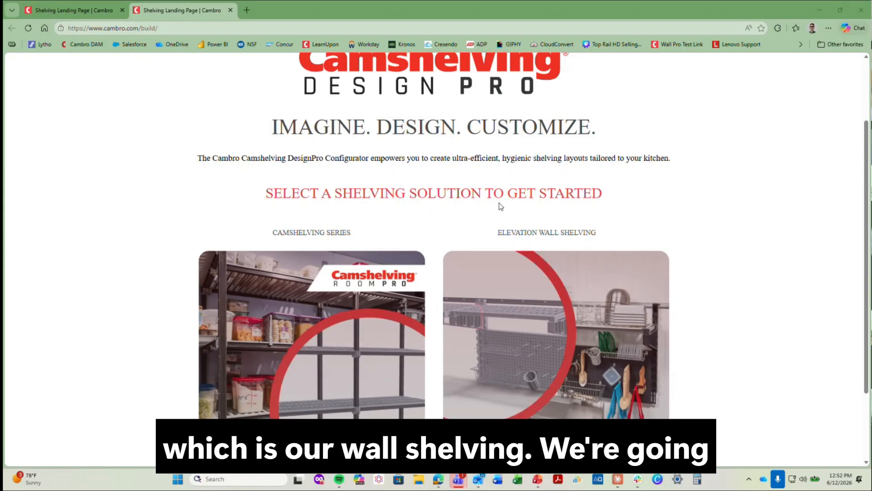
Start a U-shaped quick design in the Camshelving Series configurator and dismiss the offer to restore the unsaved draft.
scroll(348, 361, "down", 1)
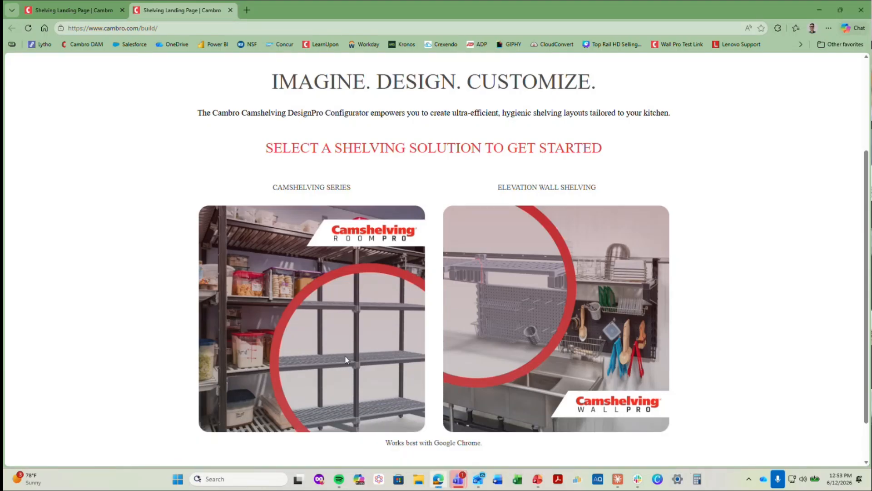
left_click(348, 361)
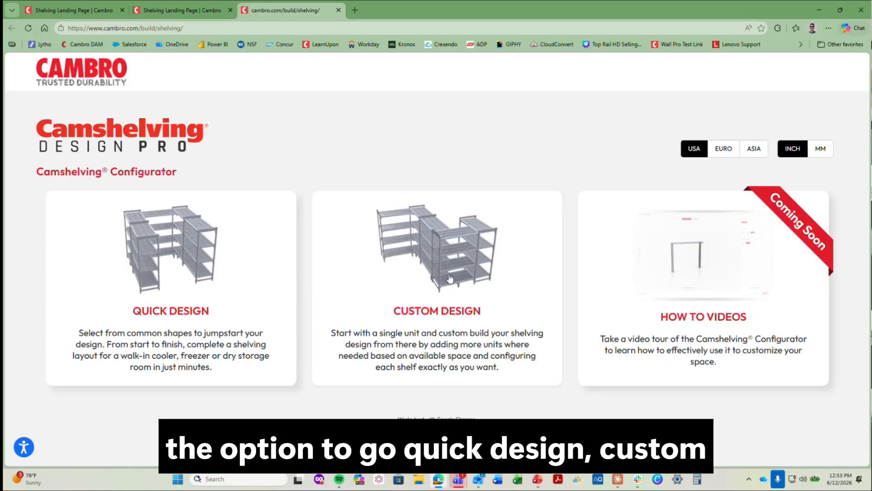
left_click(198, 264)
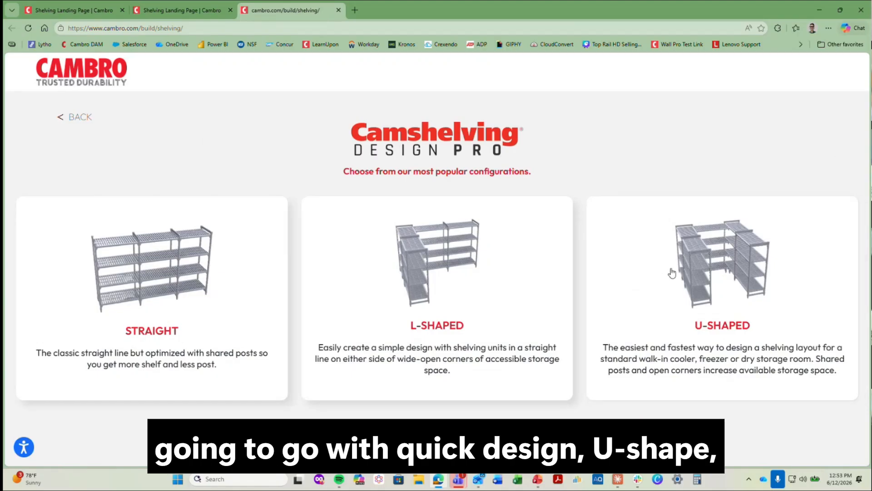
left_click(747, 251)
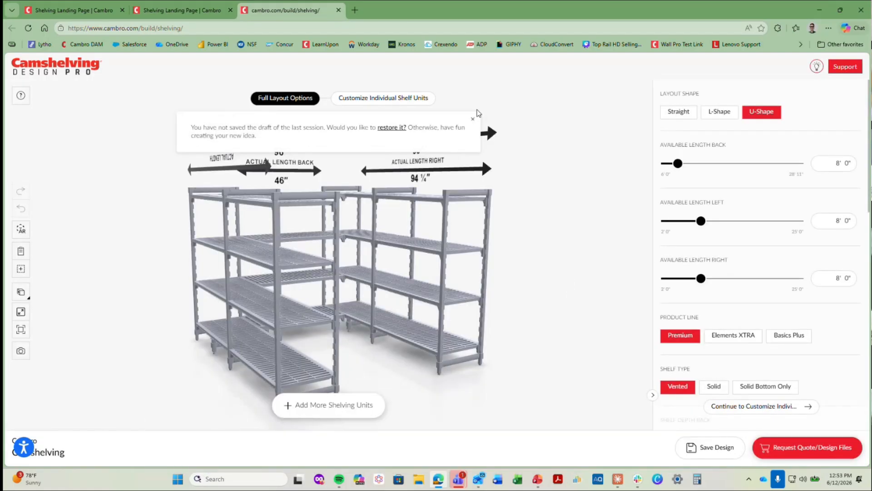
left_click(472, 119)
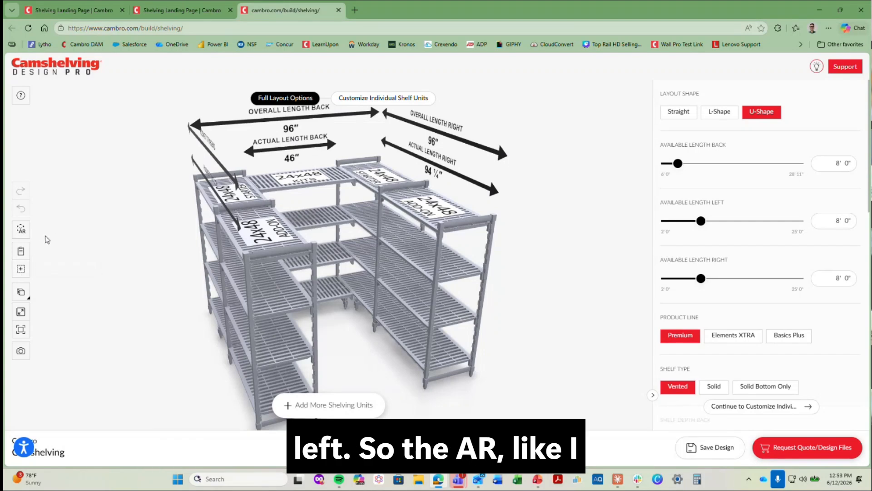
View the augmented-reality sharing option for the layout, close it, and show the part list.
left_click(21, 230)
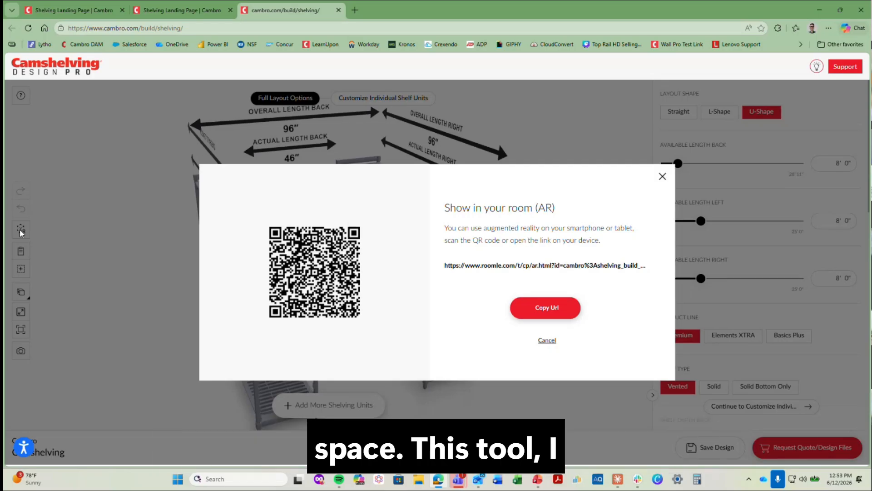
left_click(662, 177)
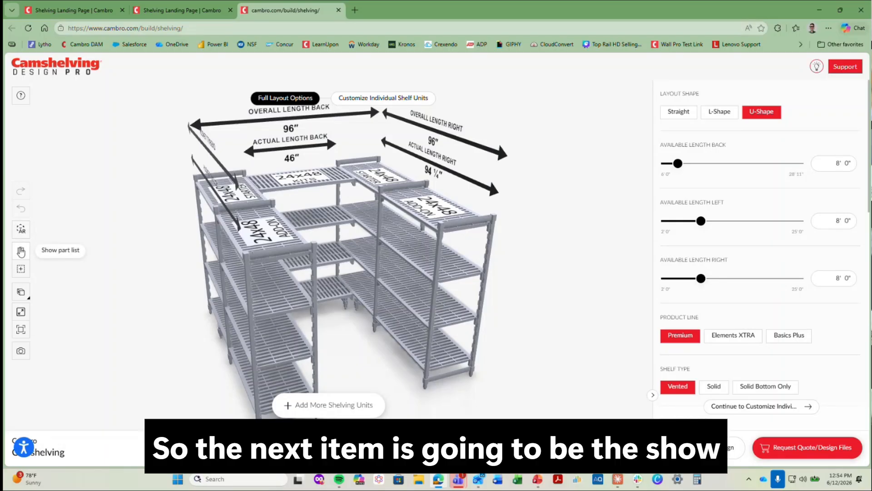
left_click(21, 251)
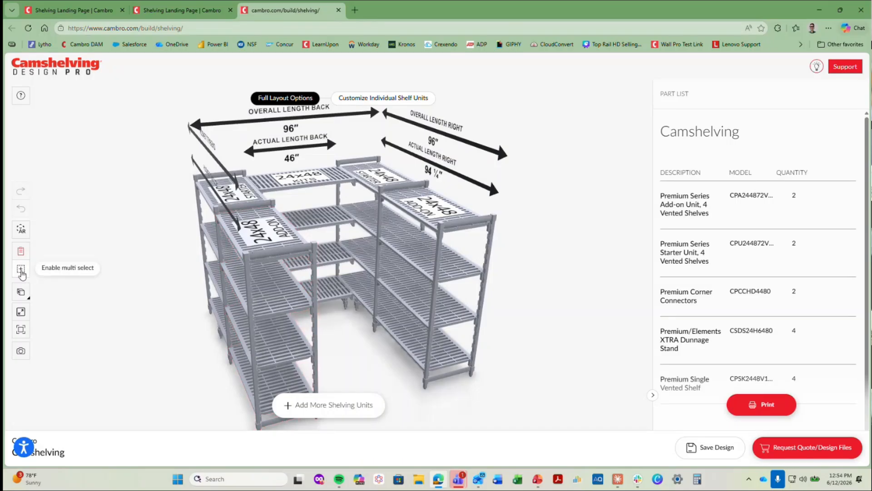
Multi-select the shelving units along the layout's left run for individual customization and set their Shelf 1 style to Solid.
left_click(21, 272)
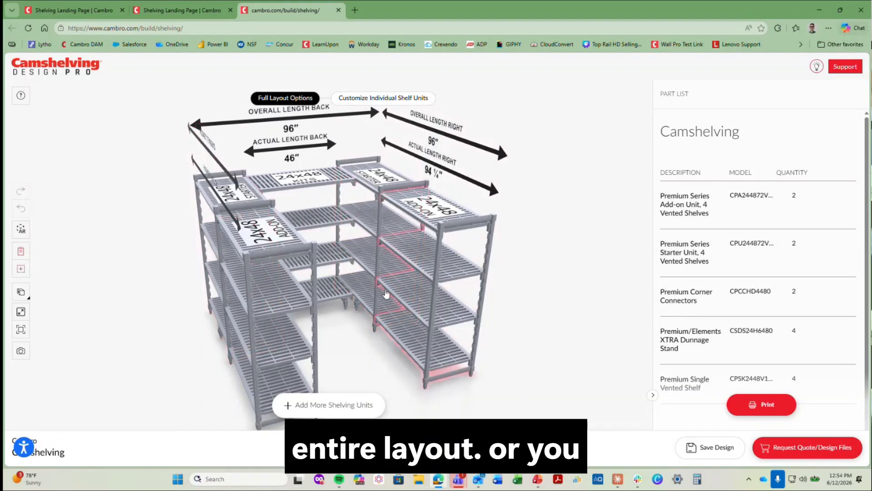
left_click(394, 101)
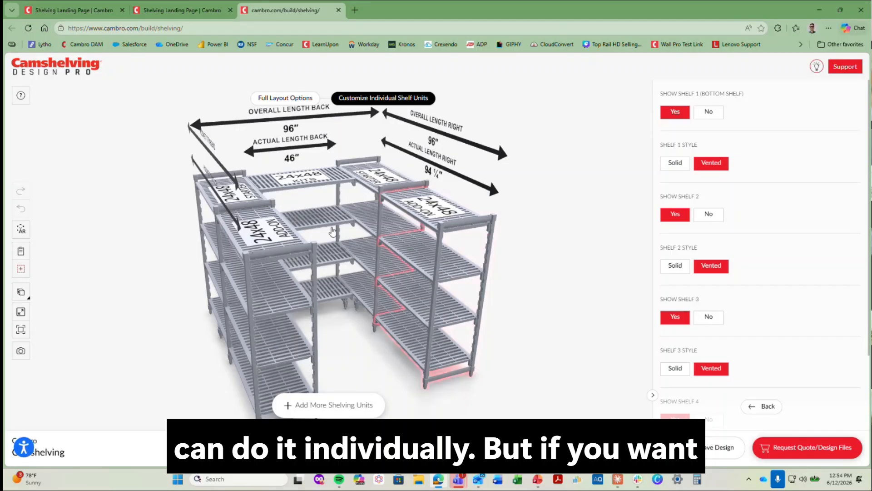
left_click_drag(495, 385, 501, 382)
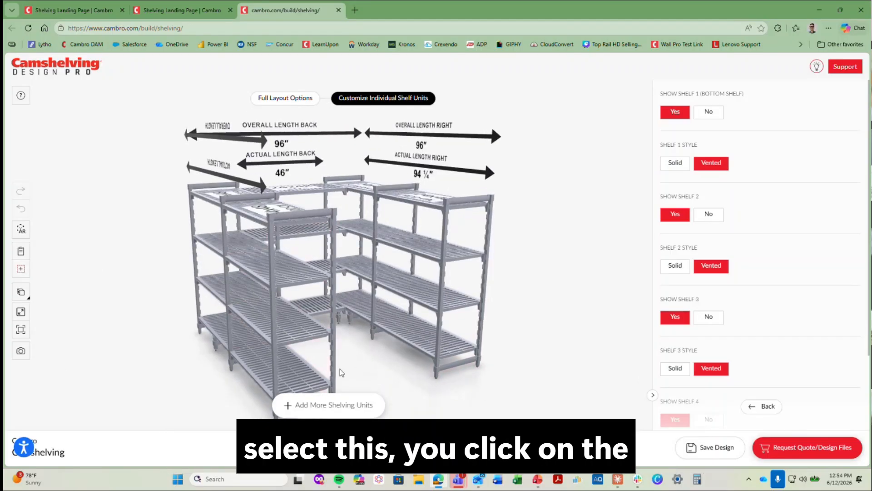
left_click_drag(143, 361, 251, 362)
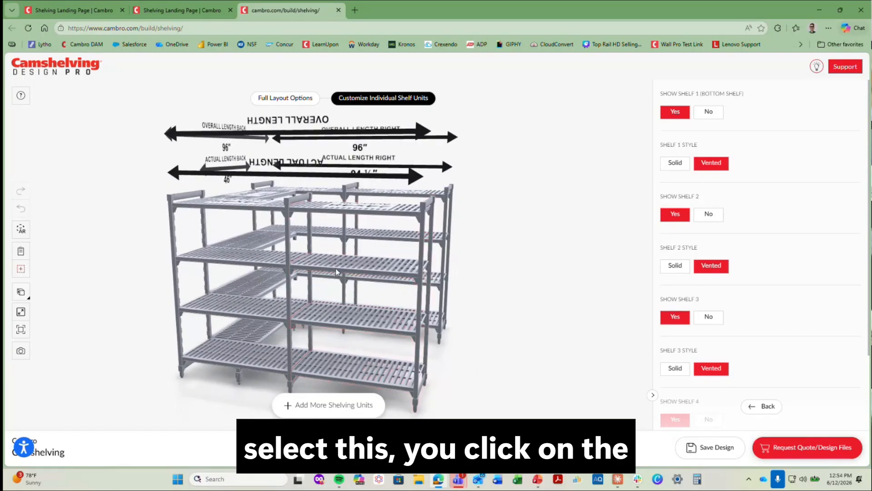
left_click(254, 267)
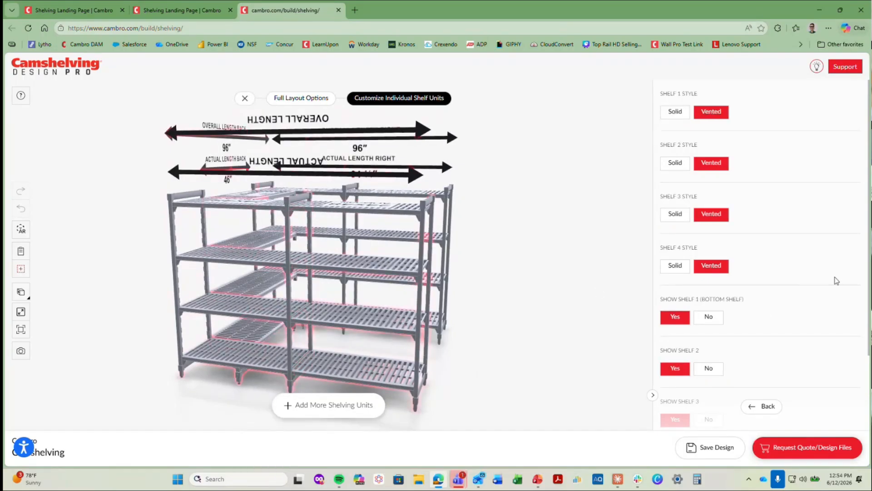
left_click(687, 112)
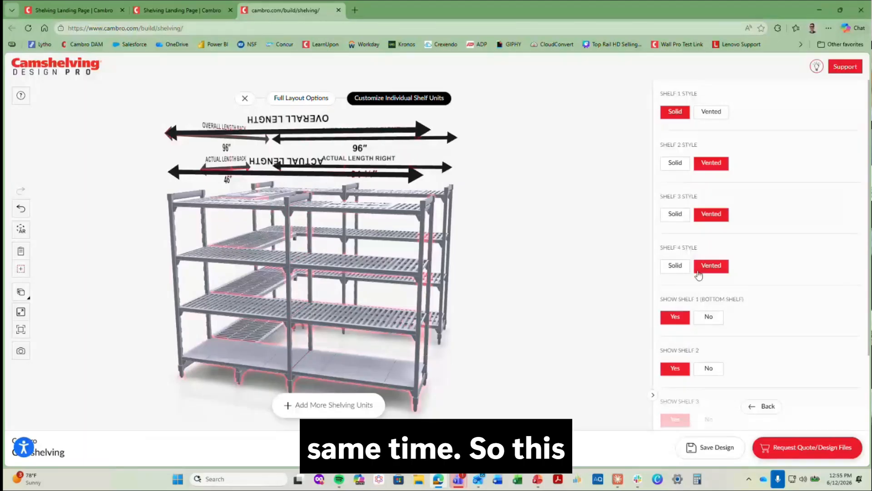
View the shelving layout from different angles and in full screen, and return to the editor.
left_click_drag(500, 295, 358, 342)
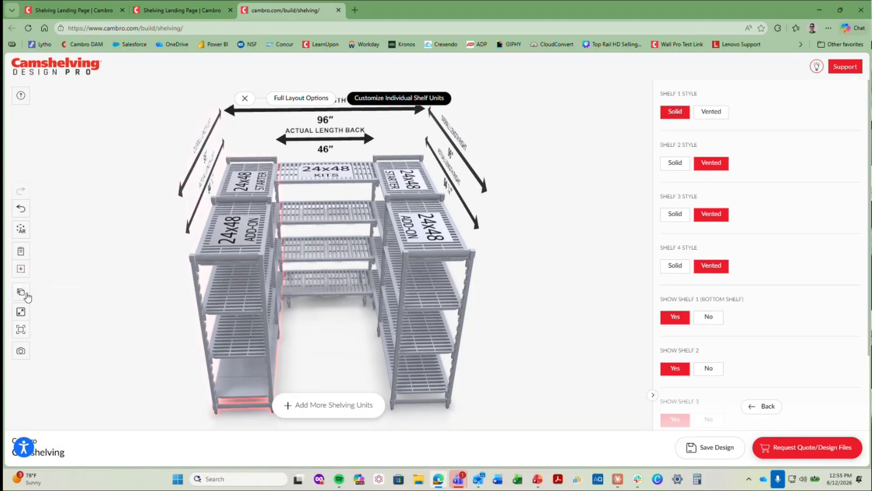
left_click(26, 293)
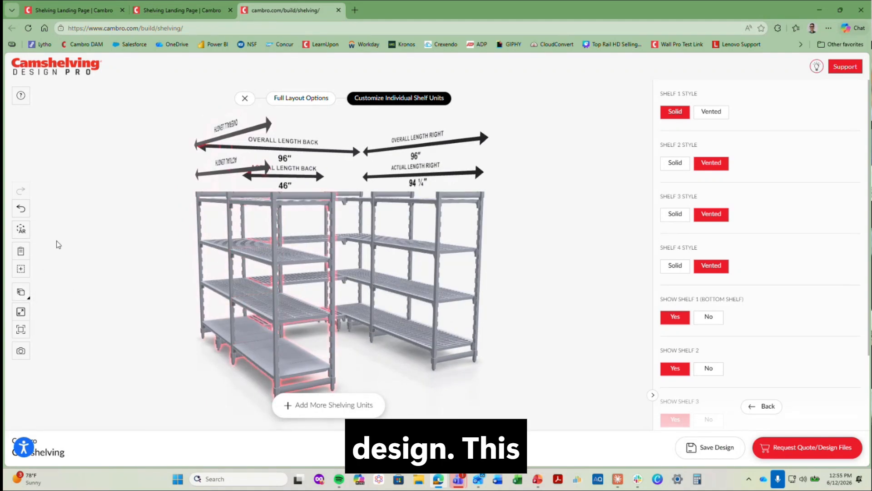
left_click(21, 311)
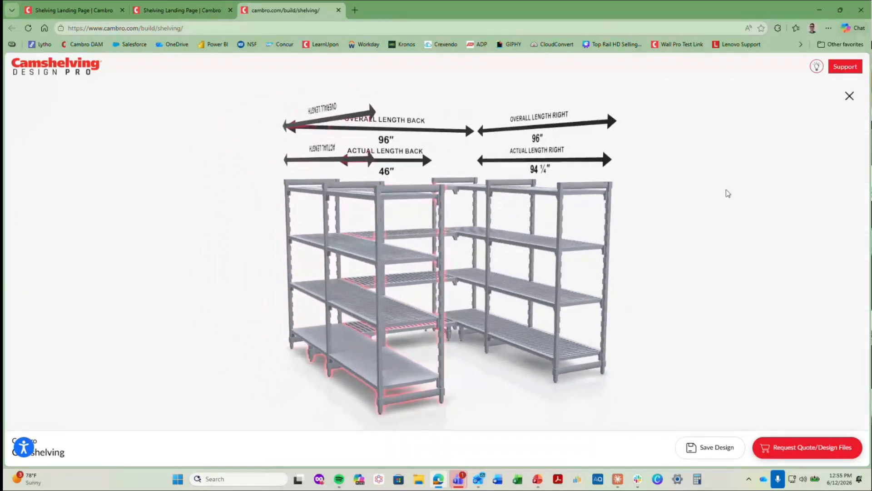
left_click(850, 96)
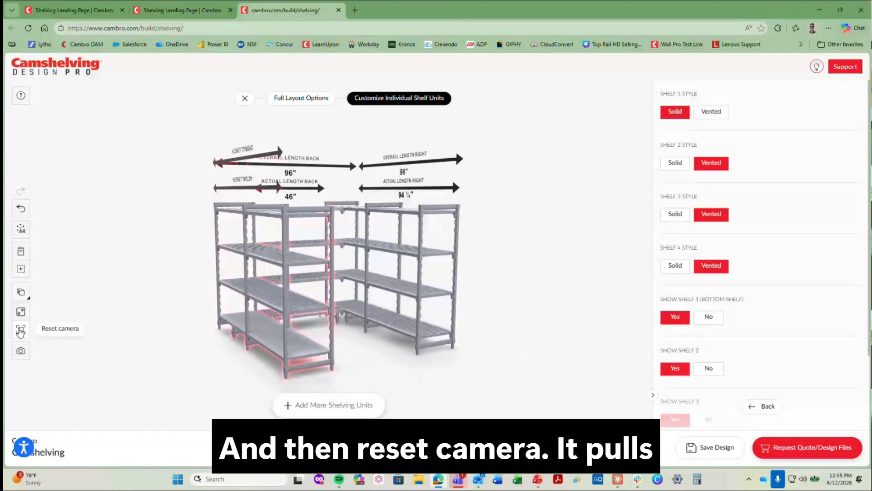
Reset the camera and download a snapshot image of the shelving layout.
left_click(21, 330)
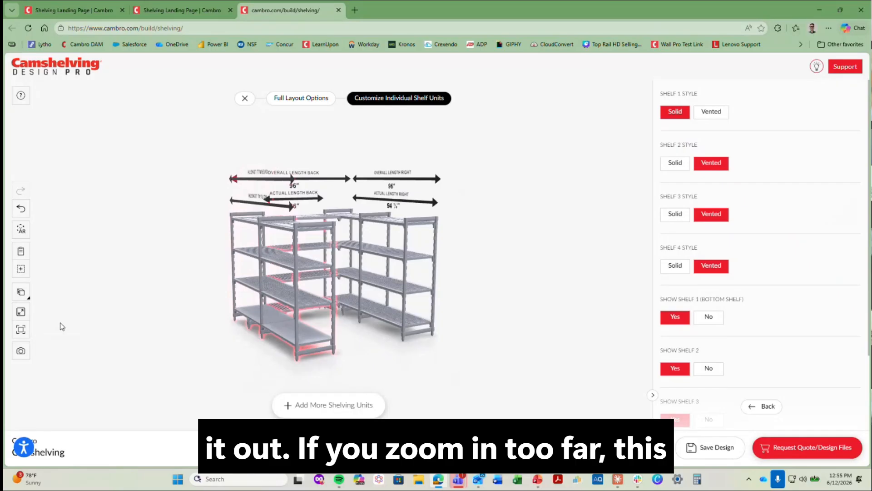
left_click(20, 351)
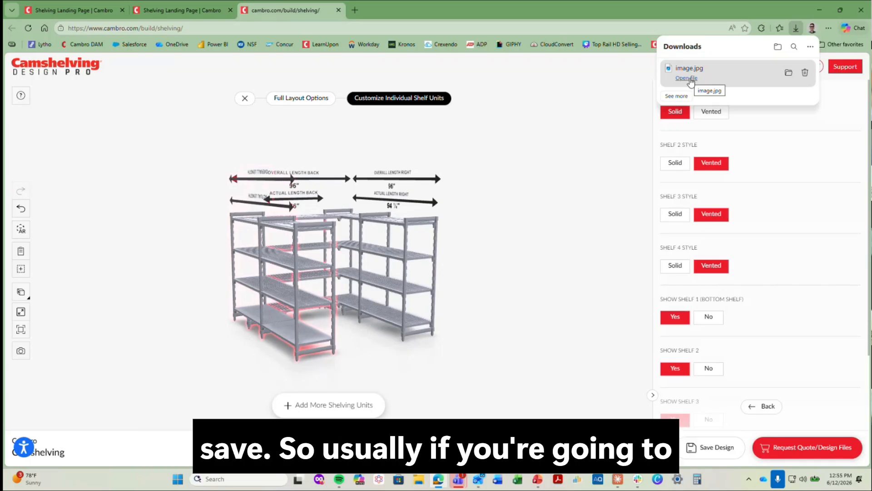
Return to the full layout options, try the Straight layout shape, and change it to L-Shape.
left_click_drag(491, 190, 420, 285)
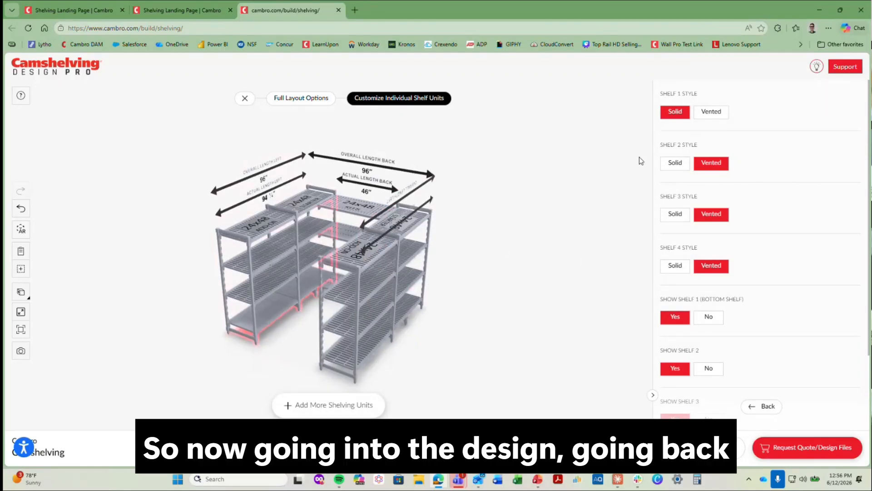
left_click(296, 99)
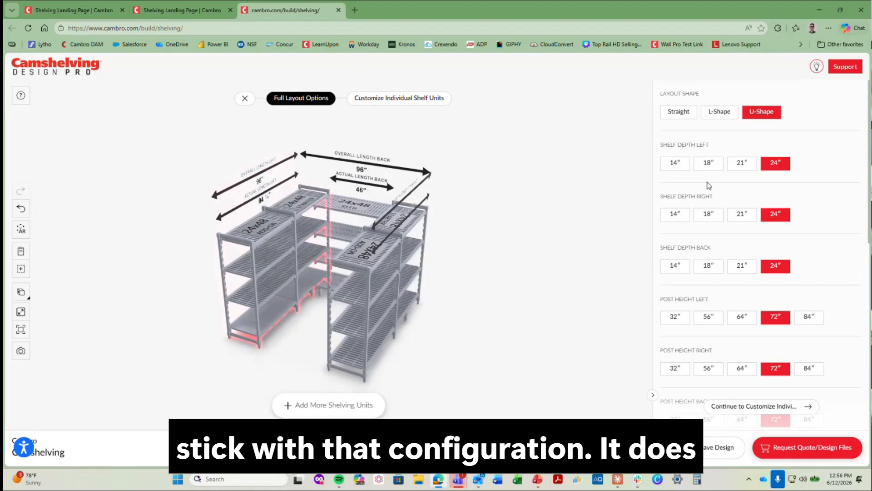
left_click(687, 117)
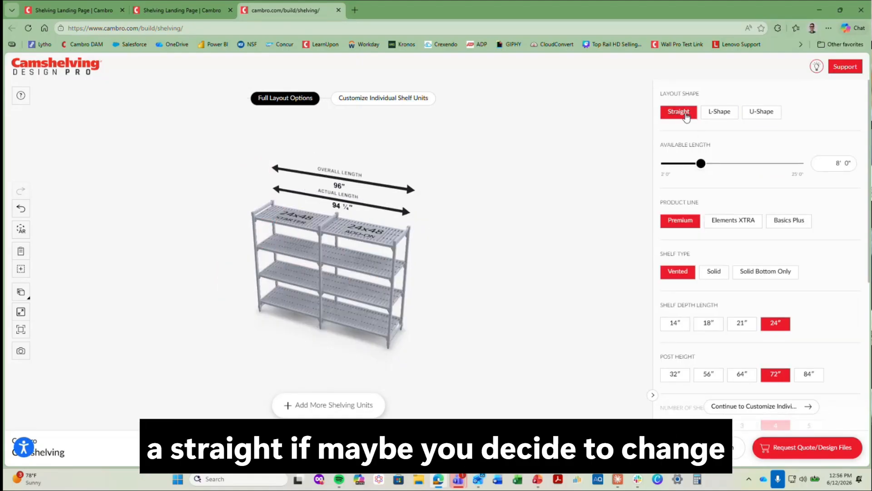
left_click(720, 114)
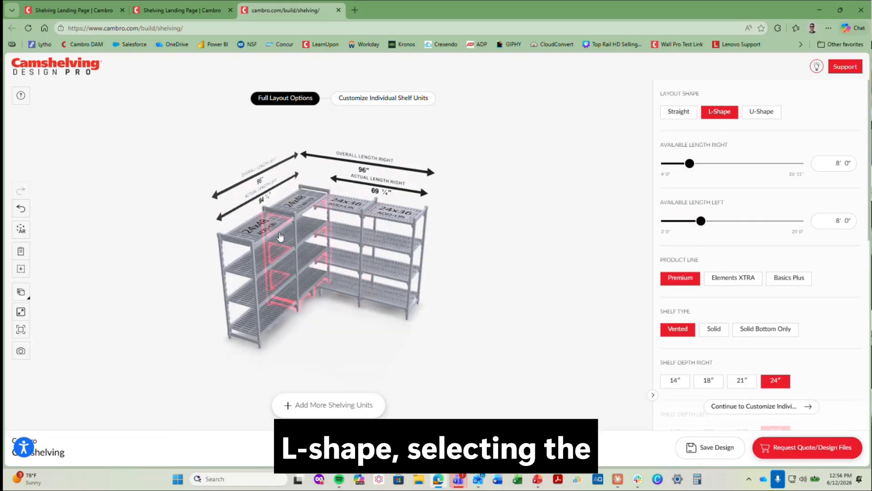
Set the L-shaped layout's available length to 14' 5" on the right and 11' 7" on the left.
left_click_drag(689, 164, 728, 169)
left_click_drag(701, 222, 732, 226)
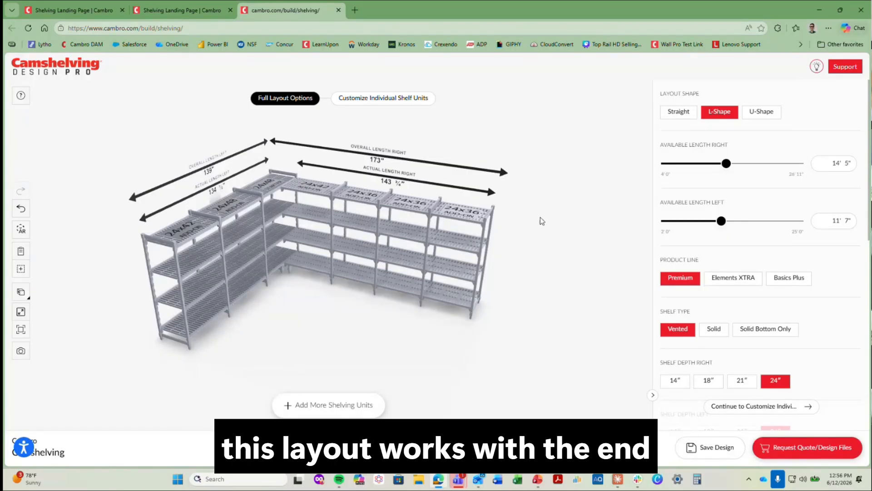
mouse_move(474, 260)
left_mouse_down()
mouse_move(473, 275)
mouse_move(469, 267)
left_mouse_up()
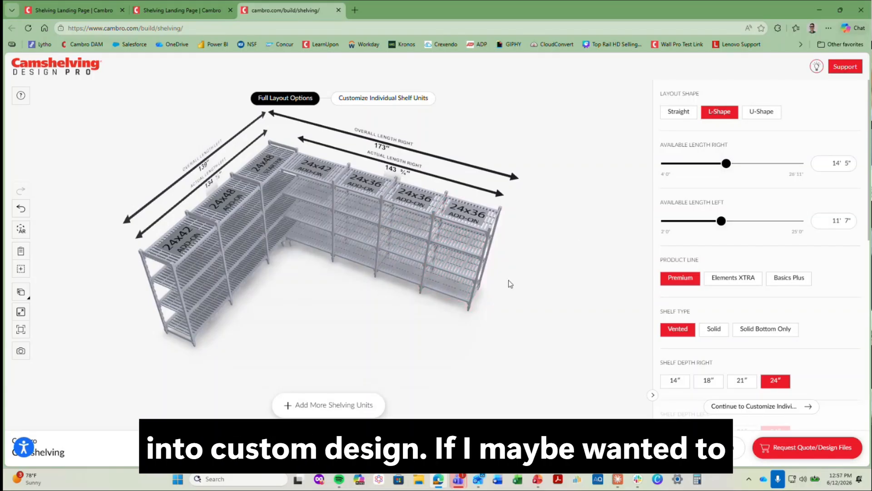
left_click_drag(509, 284, 506, 290)
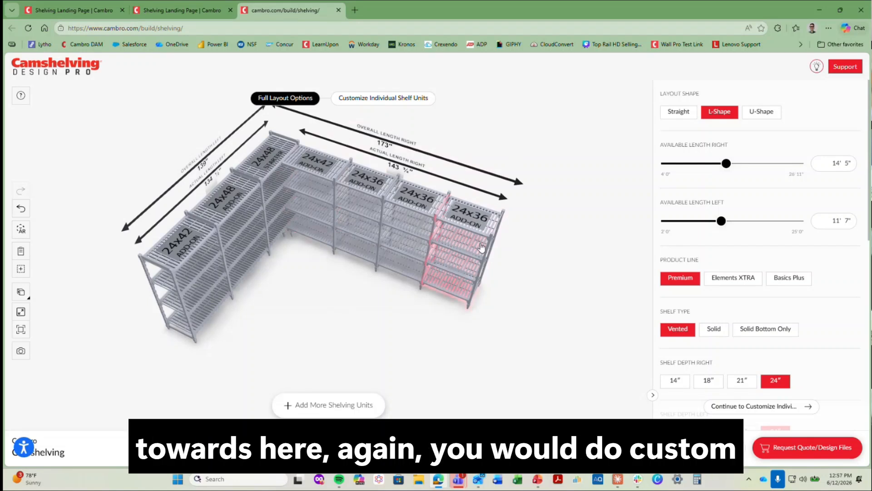
left_click_drag(355, 298, 382, 304)
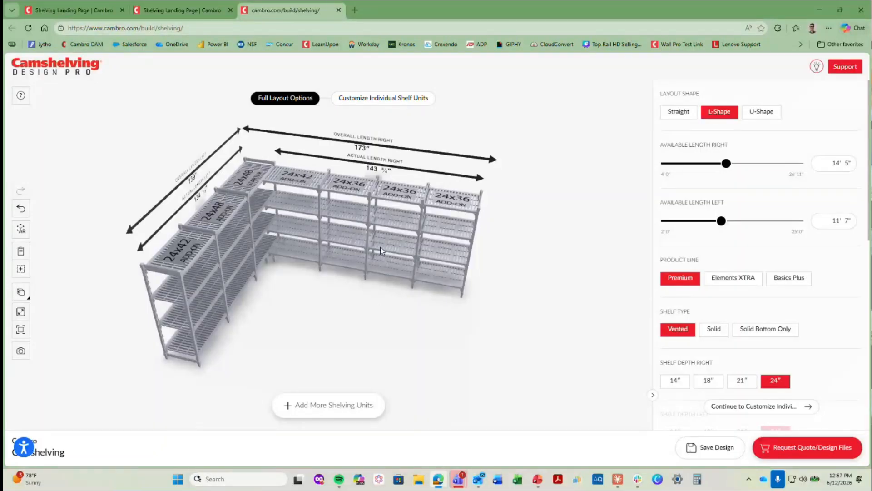
Change the product line to Elements XTRA and examine the shelves and posts up close.
scroll(811, 278, "down", 1)
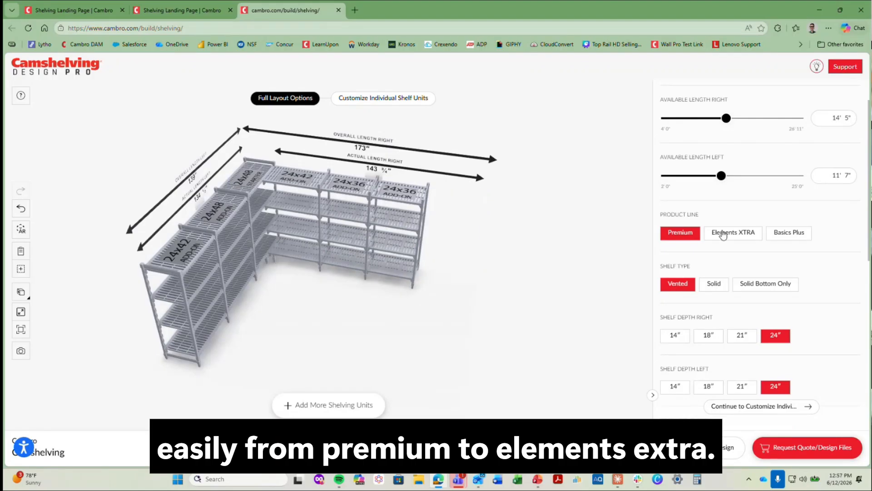
left_click(721, 232)
scroll(459, 300, "up", 5)
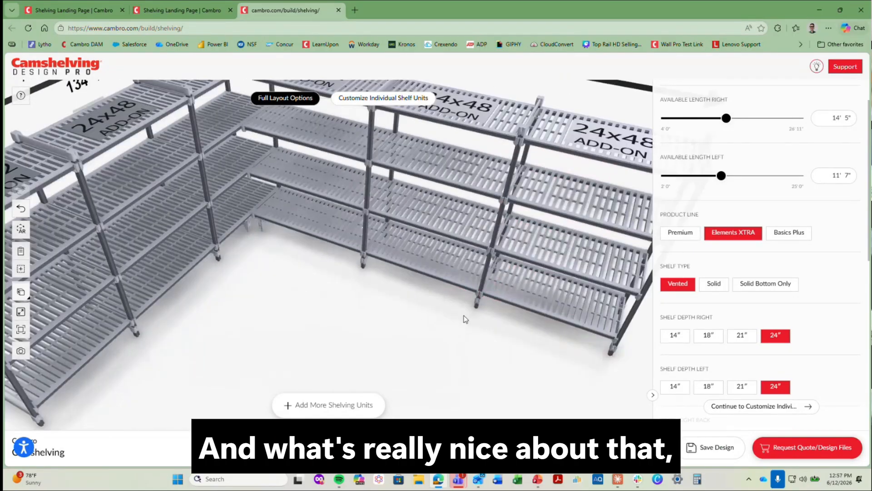
left_click_drag(466, 319, 311, 289)
scroll(576, 257, "up", 1)
scroll(531, 271, "up", 1)
scroll(430, 271, "up", 2)
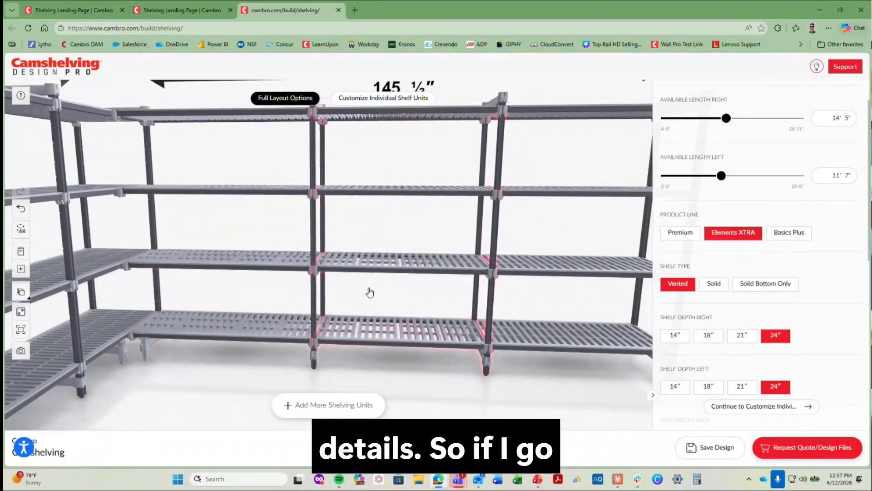
scroll(269, 268, "up", 8)
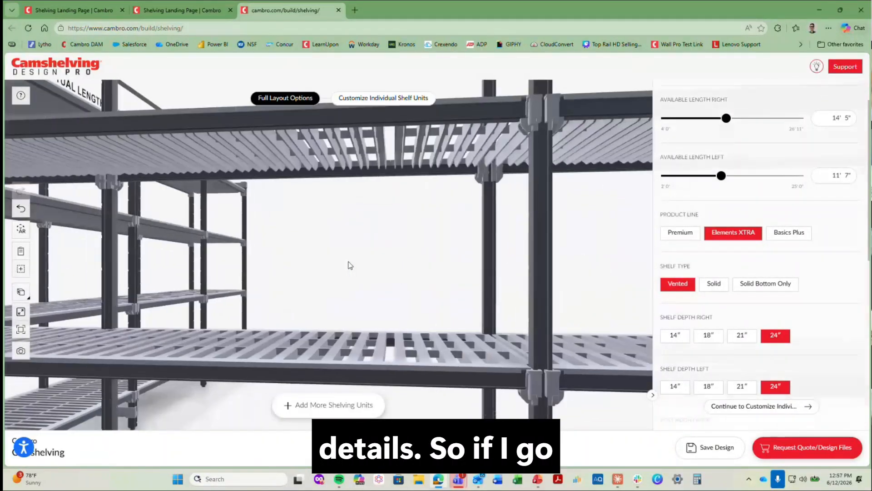
Try the Premium product line and compare its shelf joints, then change the product line to Basics Plus.
scroll(338, 266, "down", 3)
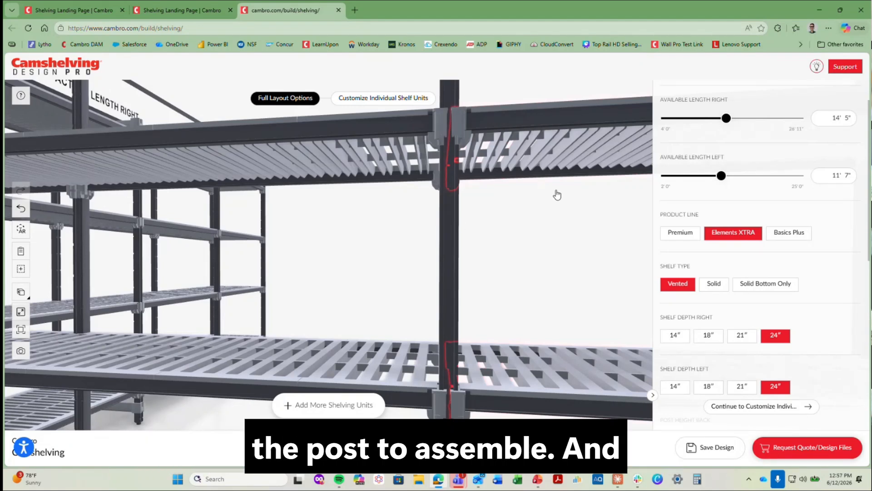
left_click(690, 234)
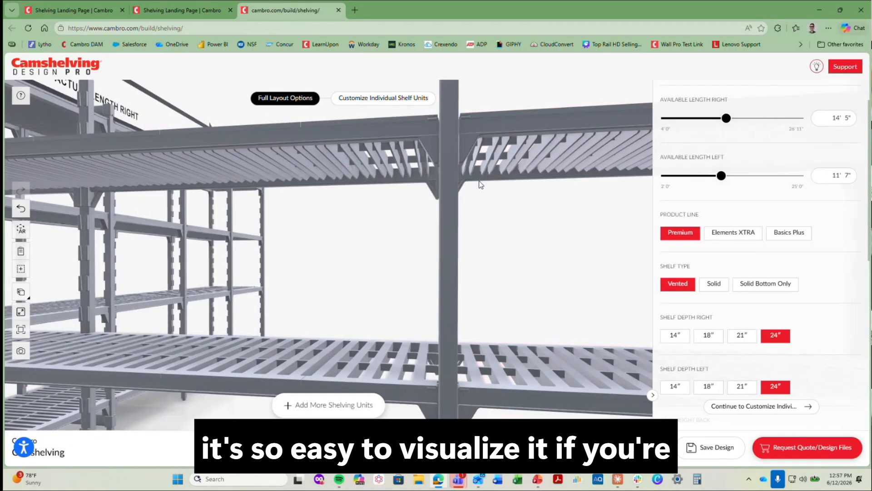
left_click(773, 234)
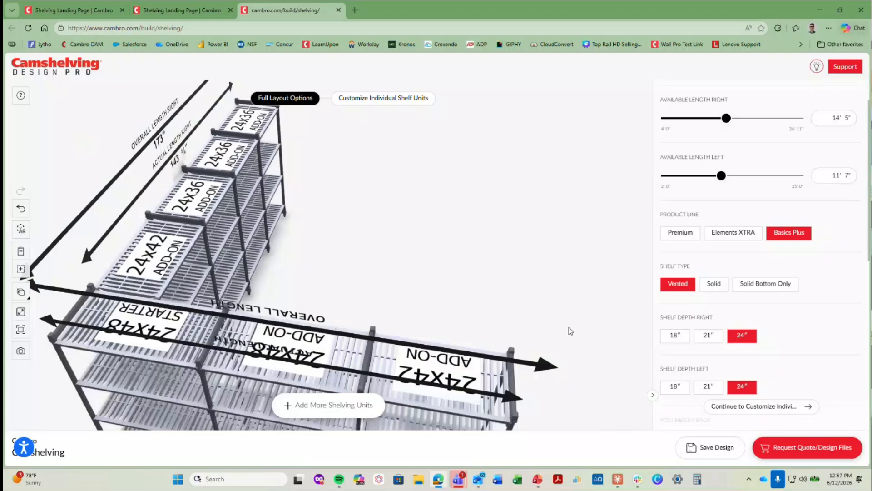
Try the Solid shelf type for the layout and change it to Solid Bottom Only.
scroll(715, 255, "down", 1)
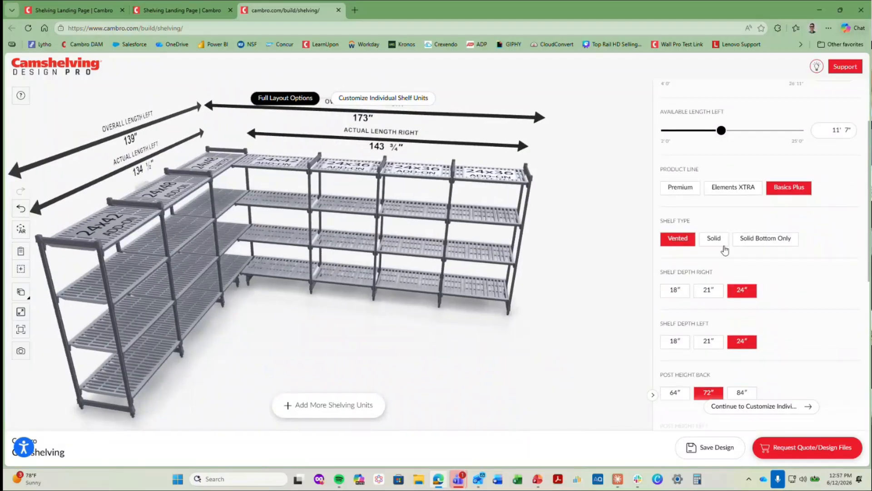
left_click(715, 241)
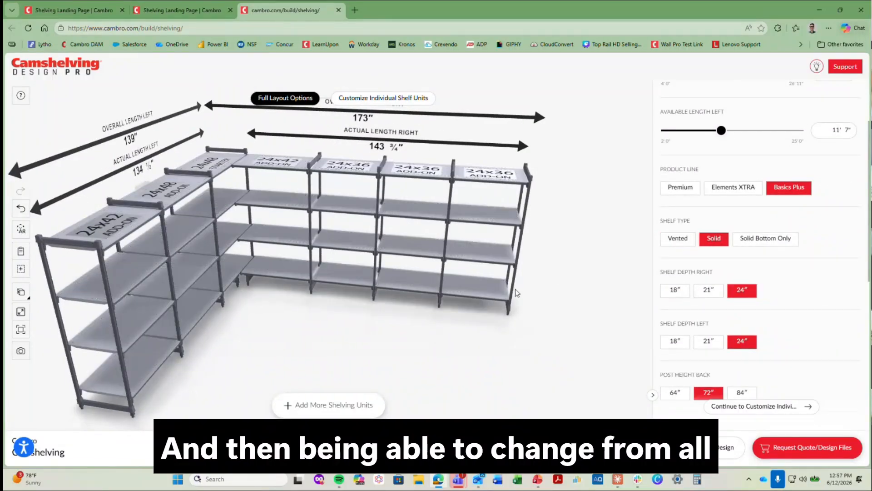
left_click(772, 240)
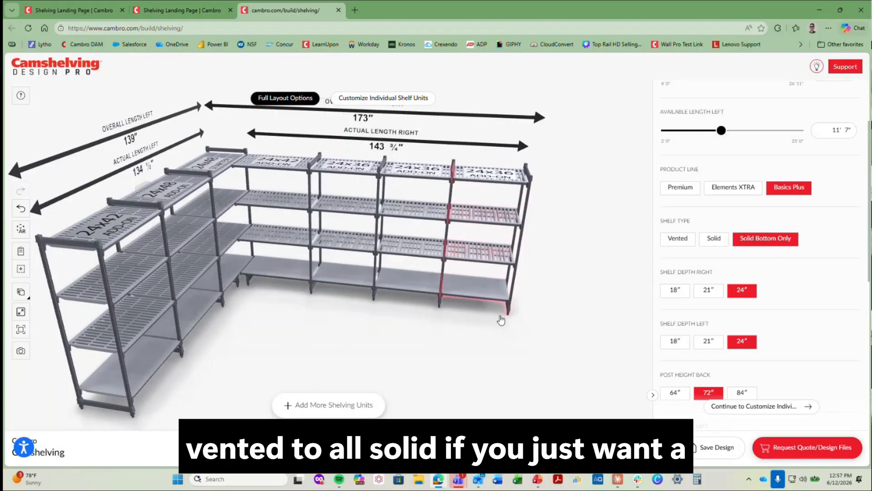
Try a shelf depth of 18" for the right run and change it to 21".
scroll(826, 283, "down", 1)
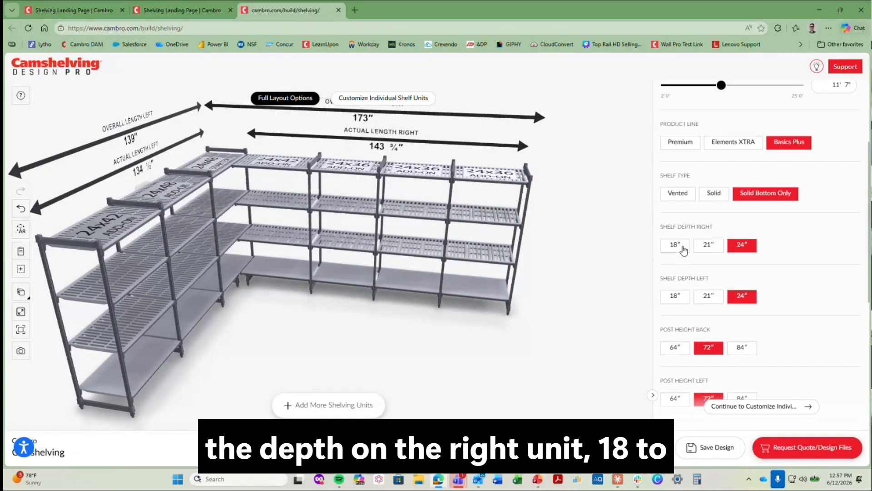
left_click(683, 249)
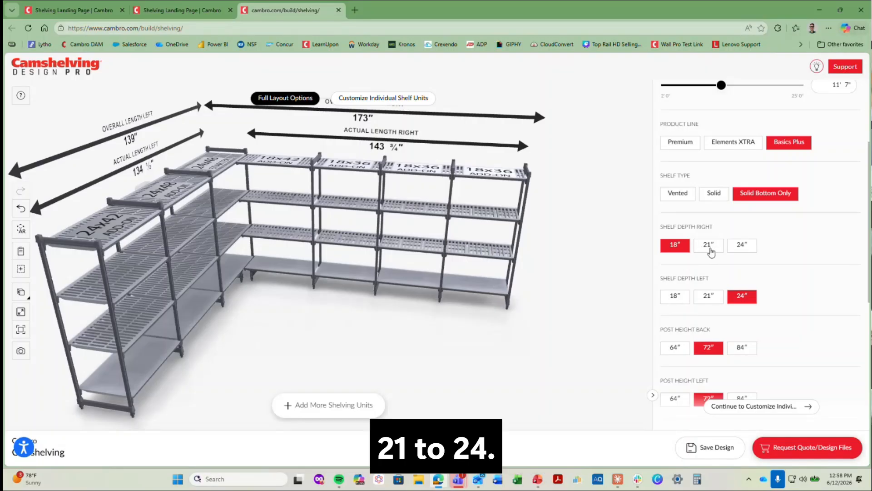
left_click(709, 249)
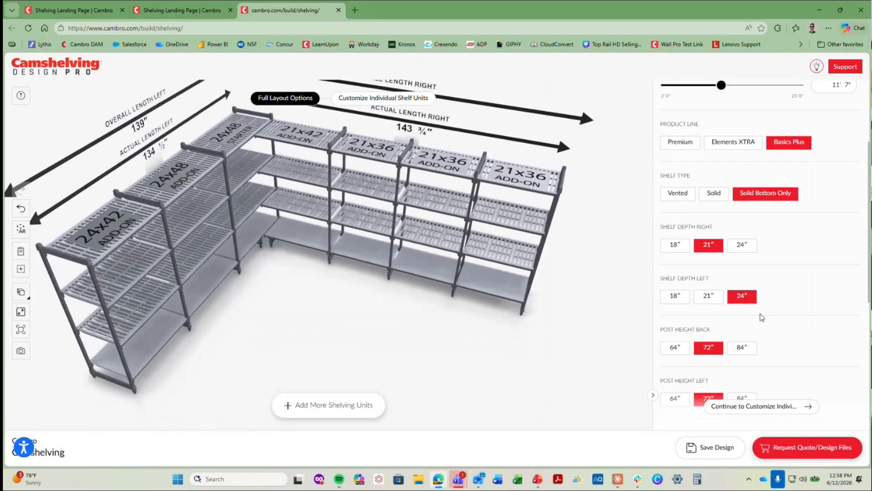
Set the back post height to 64", then try a single shelf and set the number of shelves back to 4.
scroll(762, 316, "down", 4)
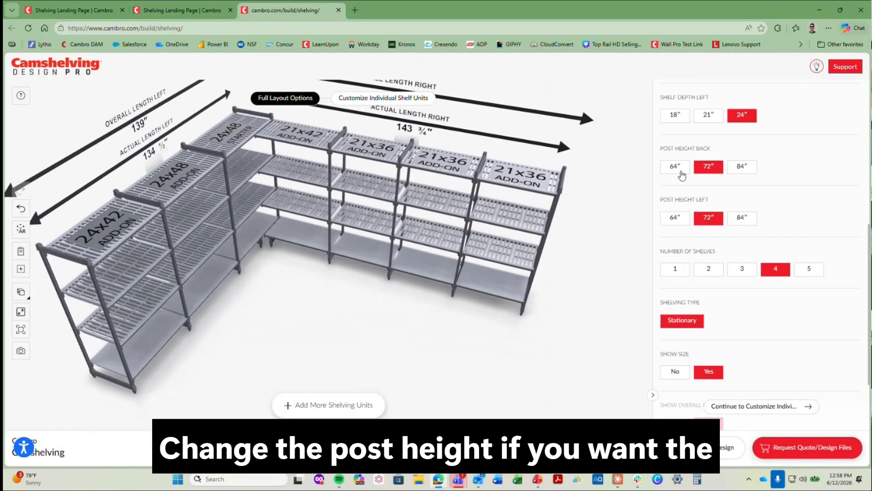
left_click(675, 166)
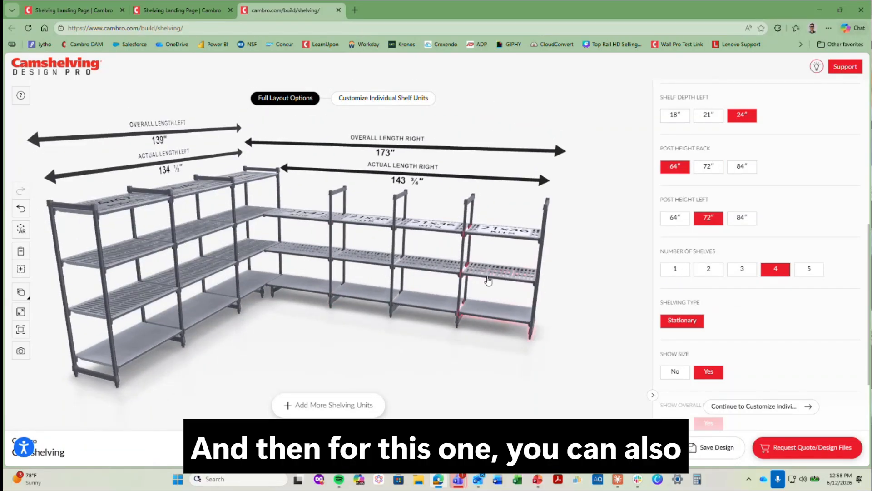
left_click(677, 270)
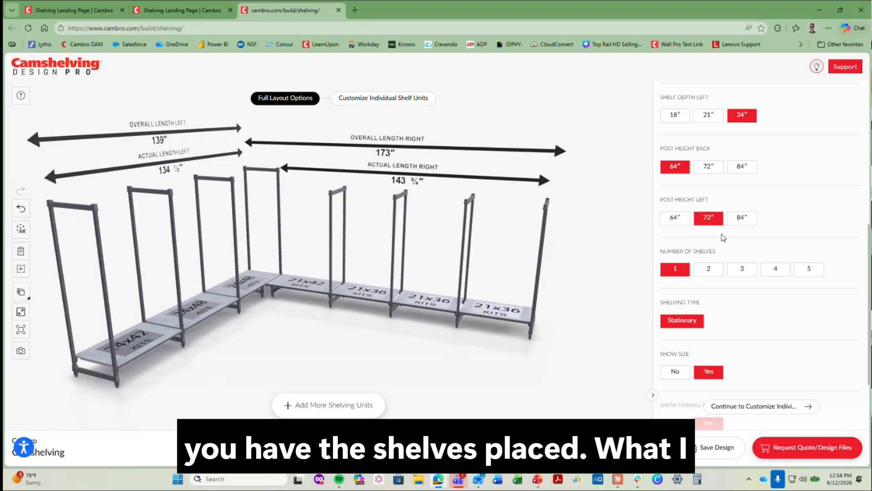
left_click(767, 269)
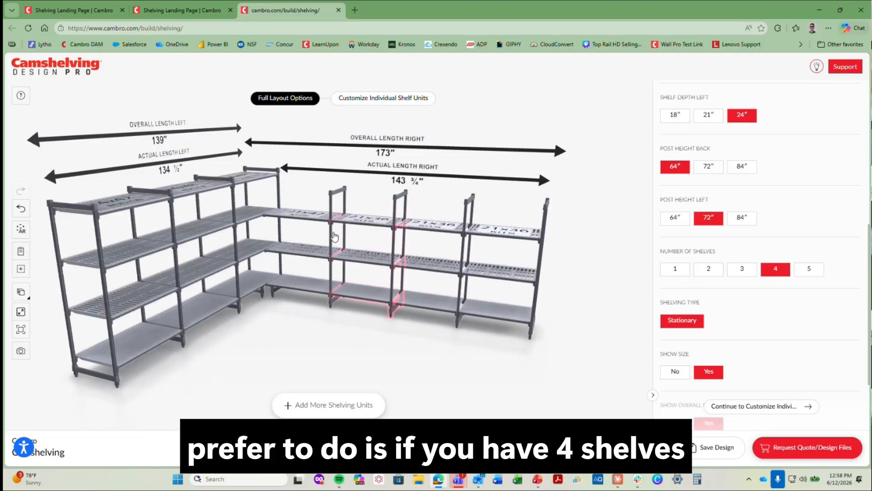
Set the shelf 4 style of the end unit on the left run to Solid and return to the full layout options.
left_click_drag(262, 315, 240, 310)
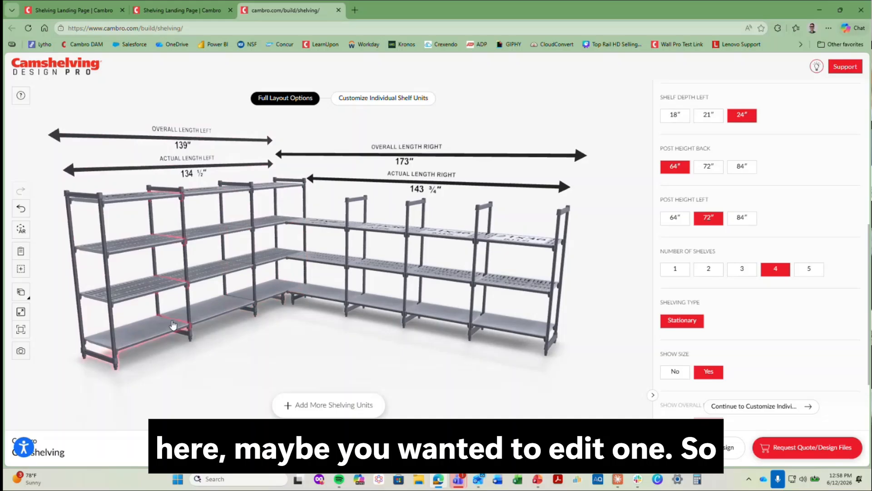
left_click(167, 319)
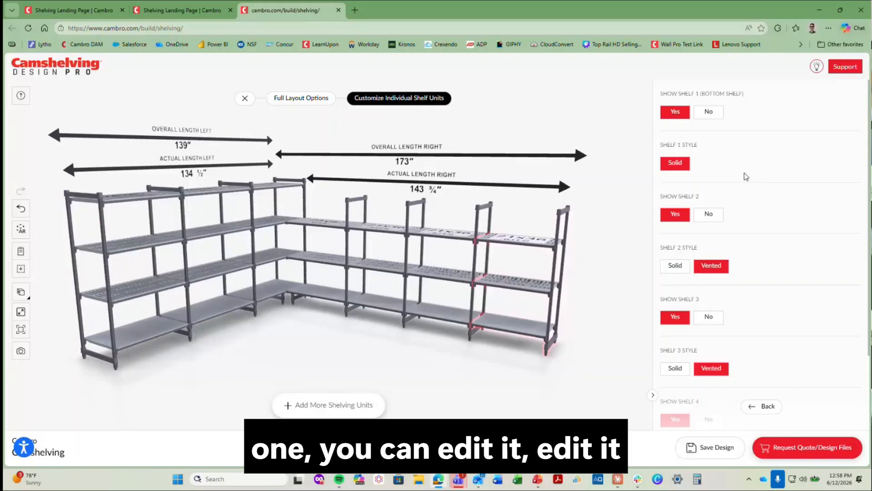
scroll(781, 253, "down", 2)
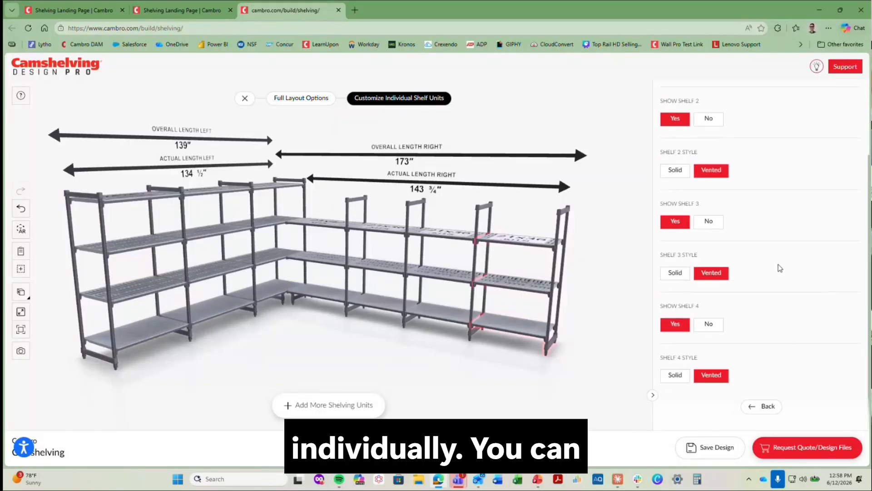
left_click(677, 377)
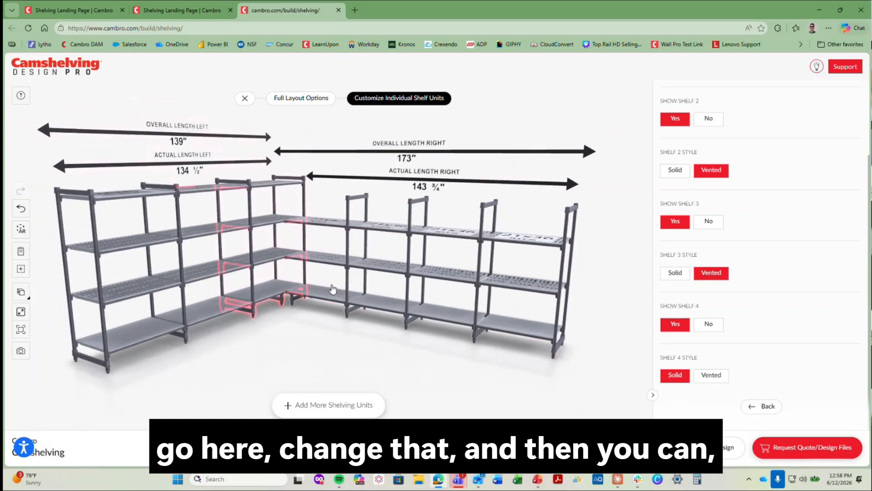
left_click(773, 406)
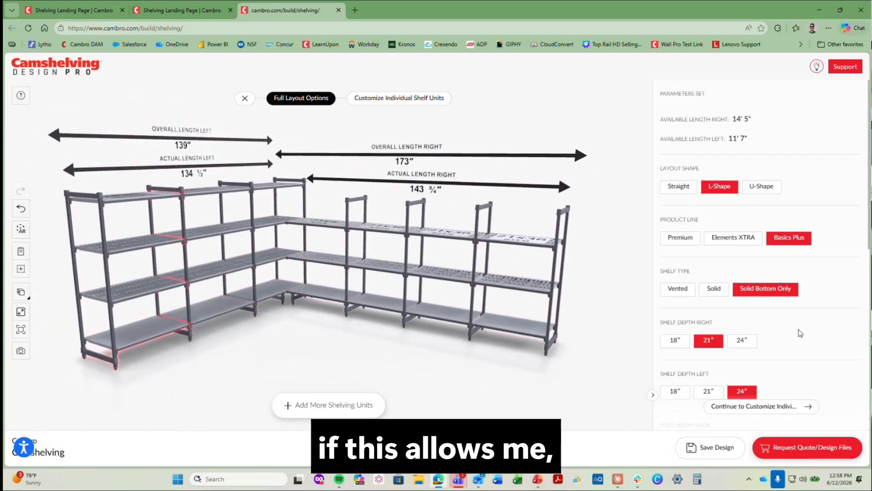
Look through the full layout options for shelves, posts and dimensions, and examine the L-shaped layout from other angles.
scroll(801, 334, "down", 5)
scroll(809, 346, "up", 3)
scroll(778, 298, "down", 3)
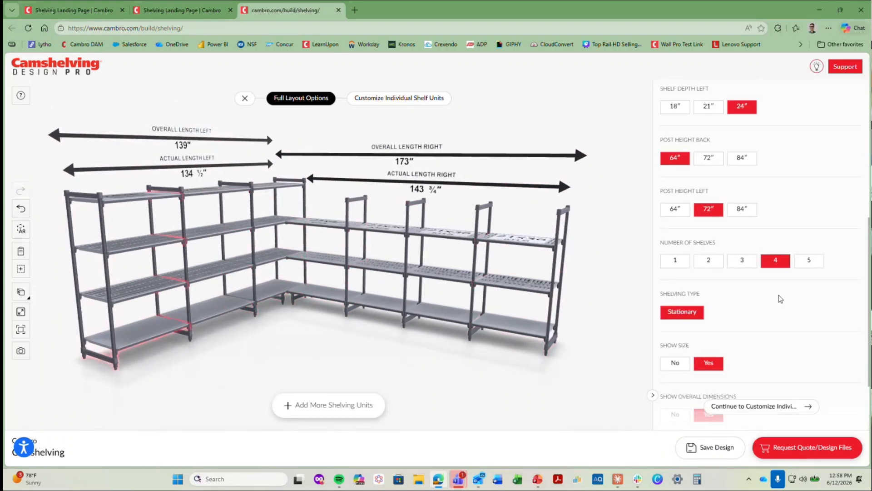
scroll(148, 335, "down", 3)
left_click_drag(148, 334, 418, 319)
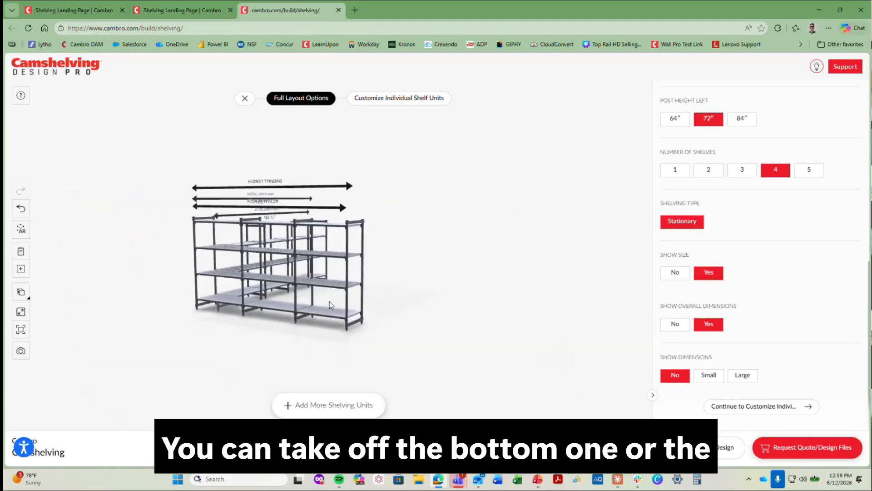
left_click_drag(329, 301, 328, 323)
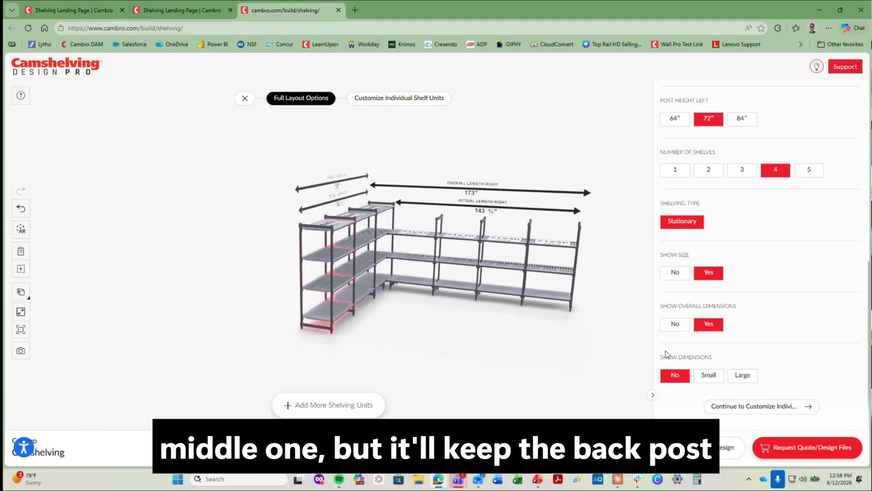
scroll(796, 297, "up", 10)
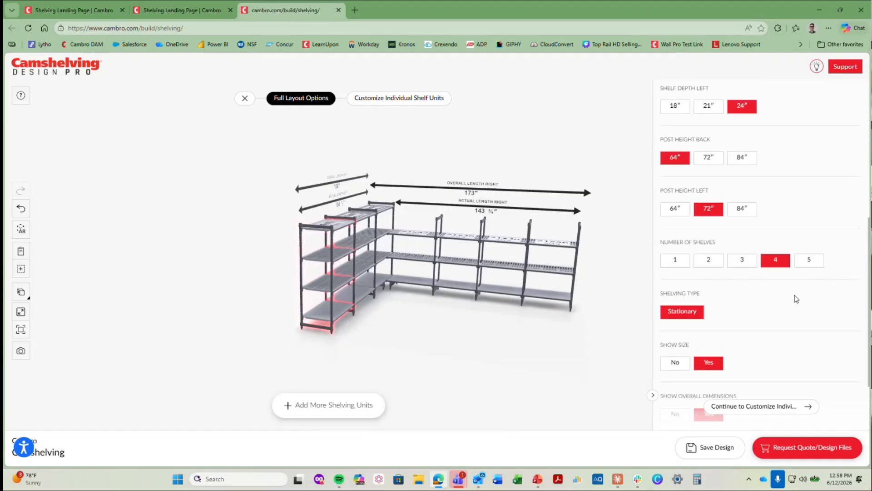
scroll(800, 363, "down", 10)
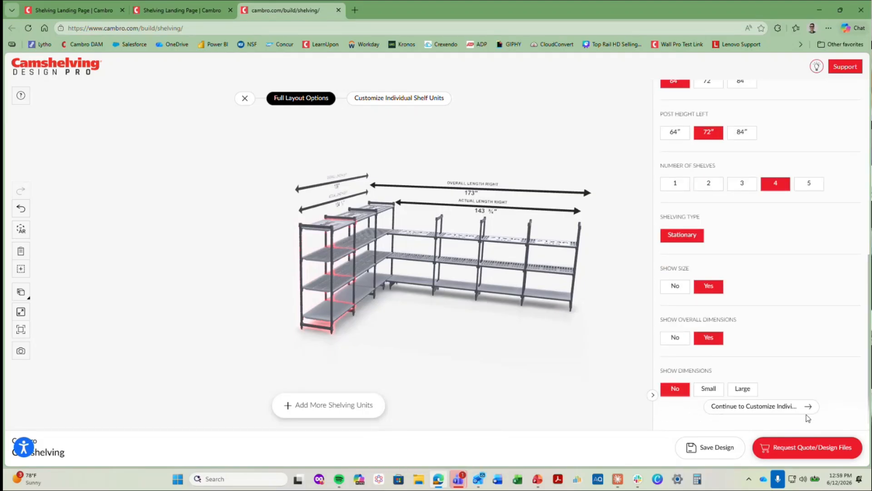
Remove shelf 4 from the end unit of the left run in its individual settings and inspect the unit from other angles.
left_click(785, 406)
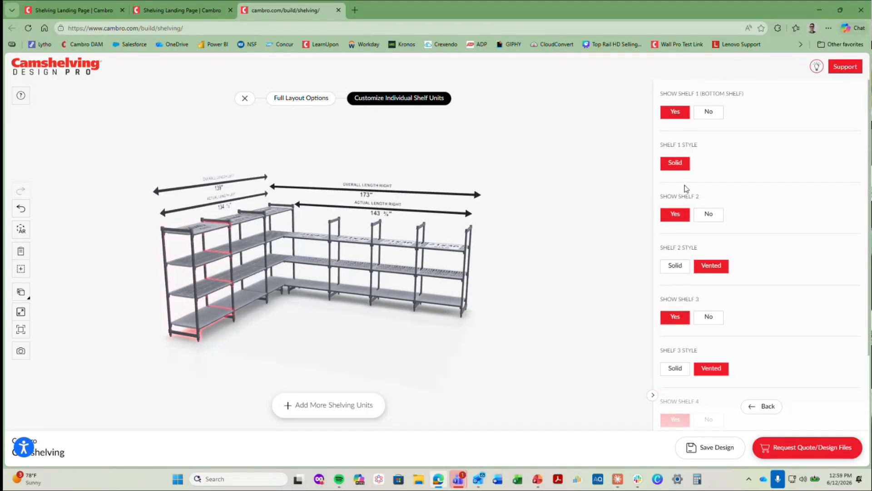
scroll(687, 278, "down", 1)
scroll(695, 273, "down", 2)
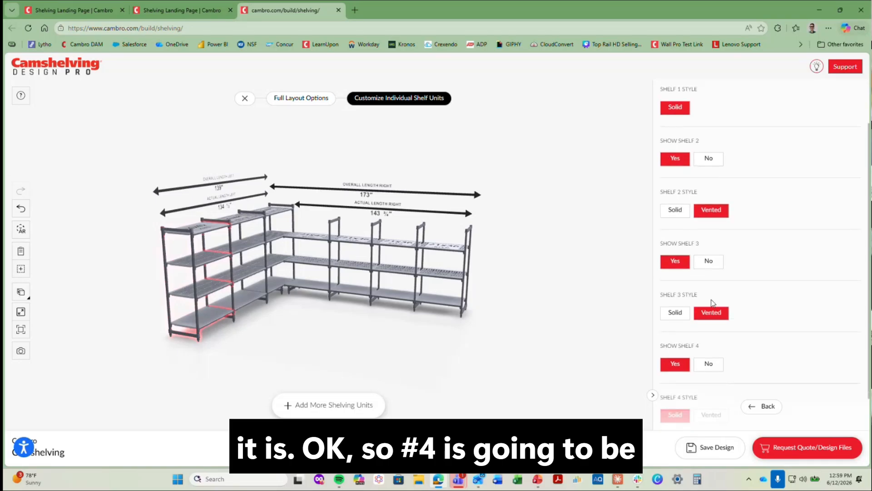
left_click(709, 324)
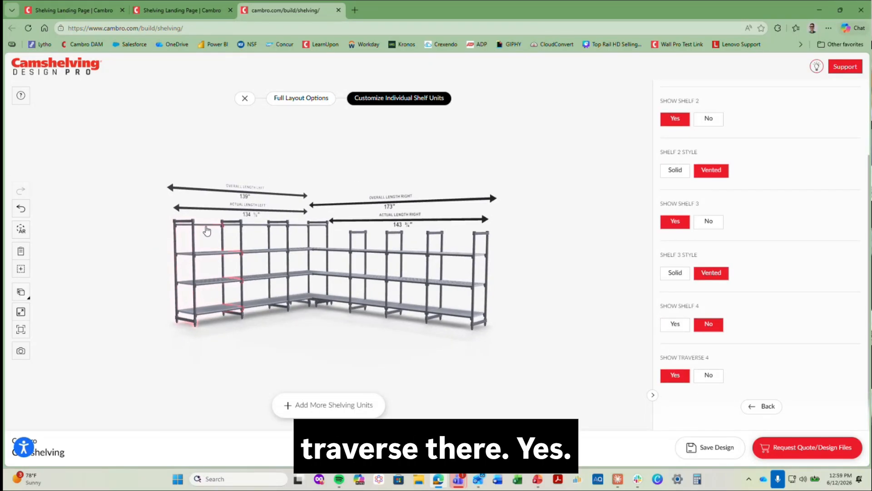
left_click_drag(143, 338, 173, 361)
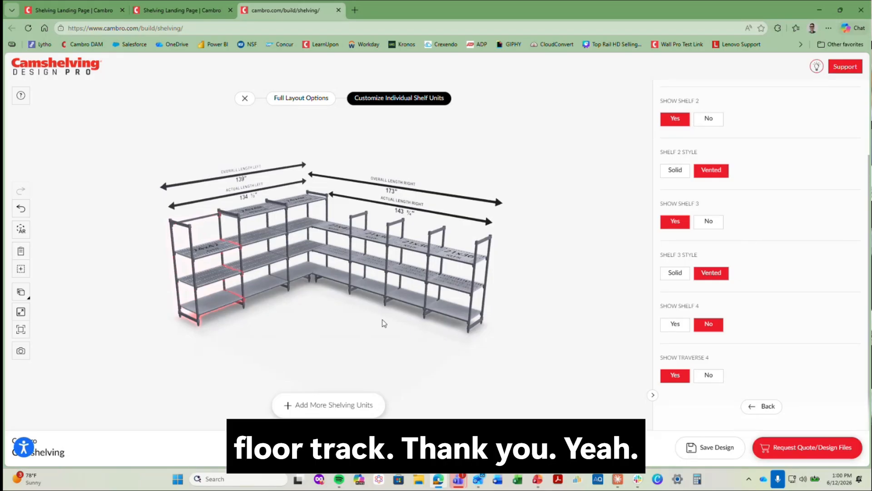
mouse_move(384, 323)
left_mouse_down()
mouse_move(405, 309)
mouse_move(443, 341)
left_mouse_up()
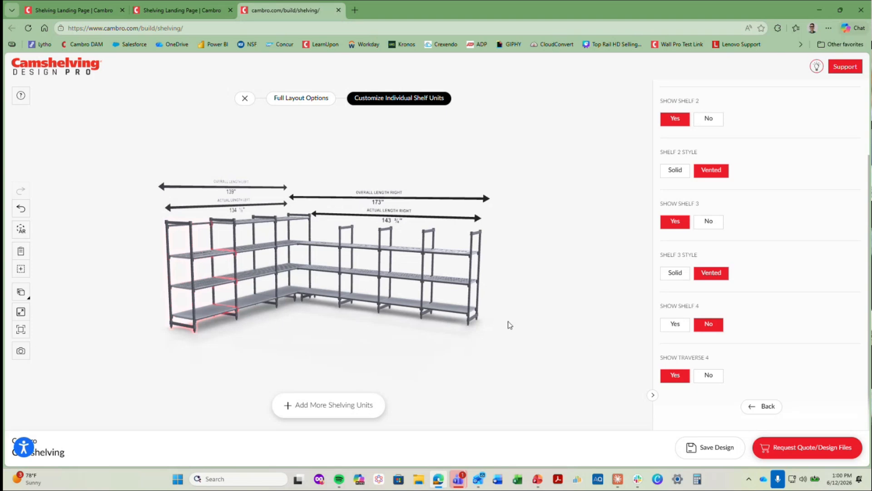
Open the Elevation wall shelving configurator from the landing page and start a custom design without restoring the unsaved draft.
left_click(188, 13)
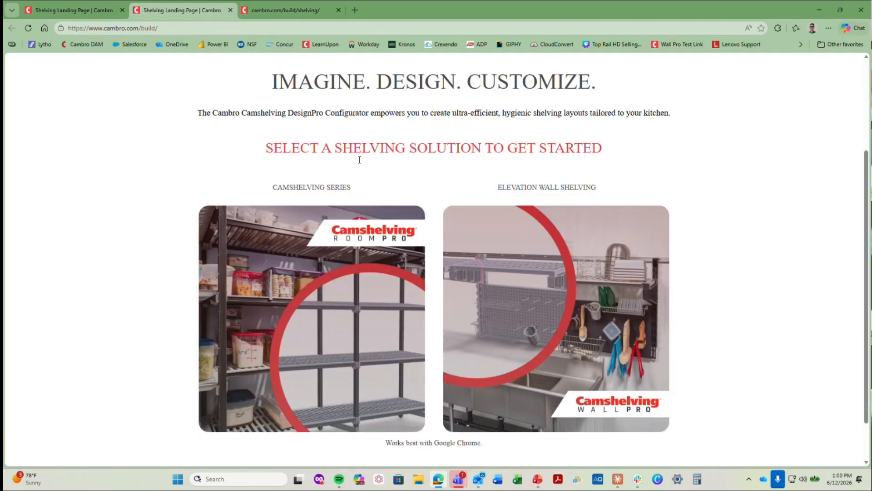
left_click(574, 278)
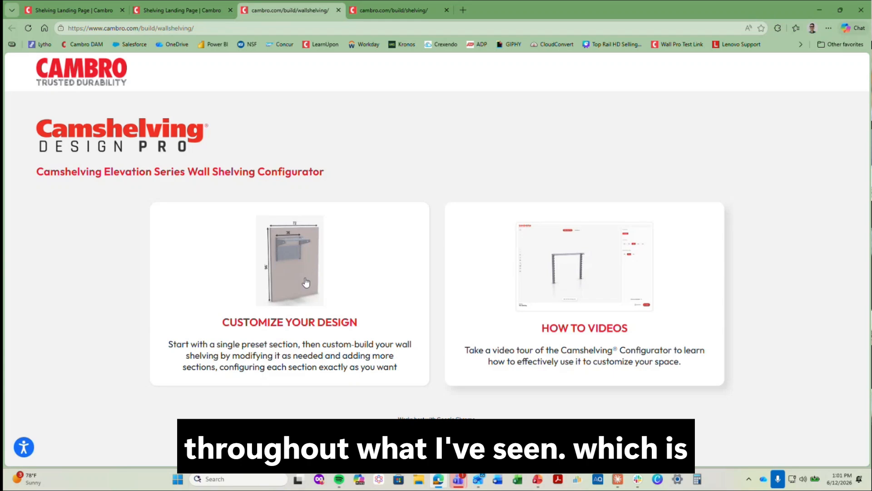
left_click(305, 282)
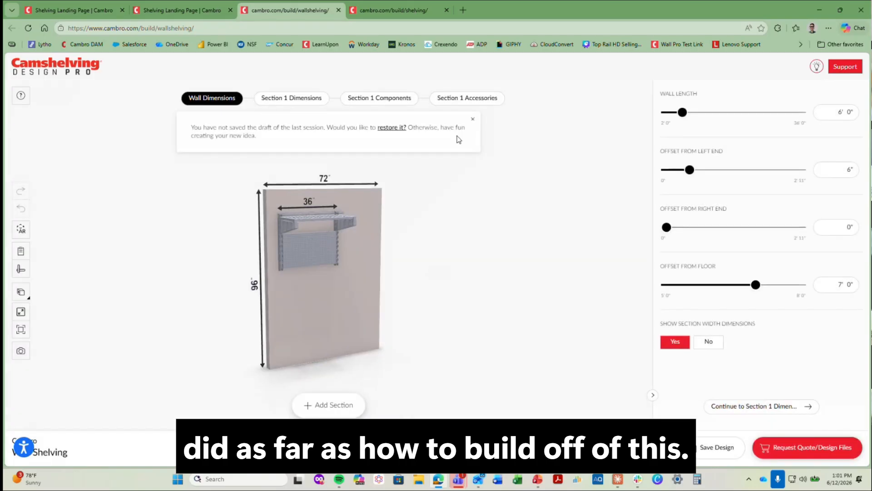
left_click(473, 119)
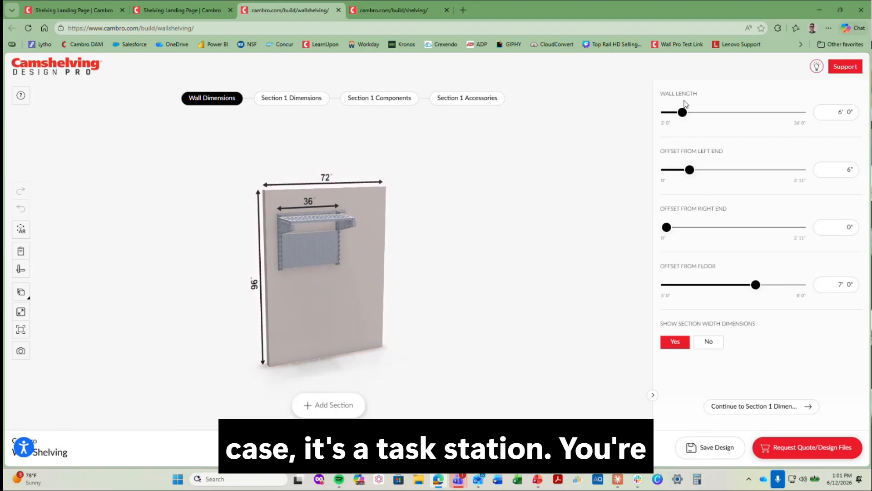
Set the wall length to 16' 0", the offset from the left end to 10' 9" and the offset from the floor to 6' 11".
left_click_drag(685, 115, 724, 115)
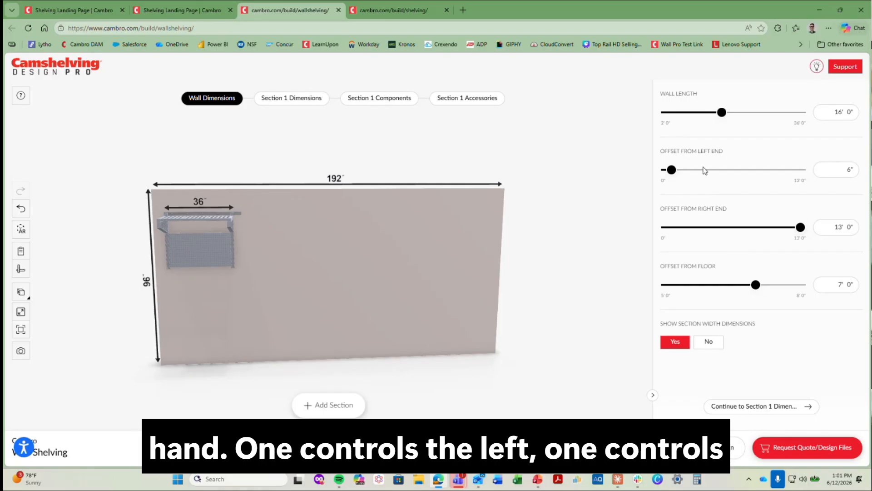
left_click_drag(671, 171, 786, 181)
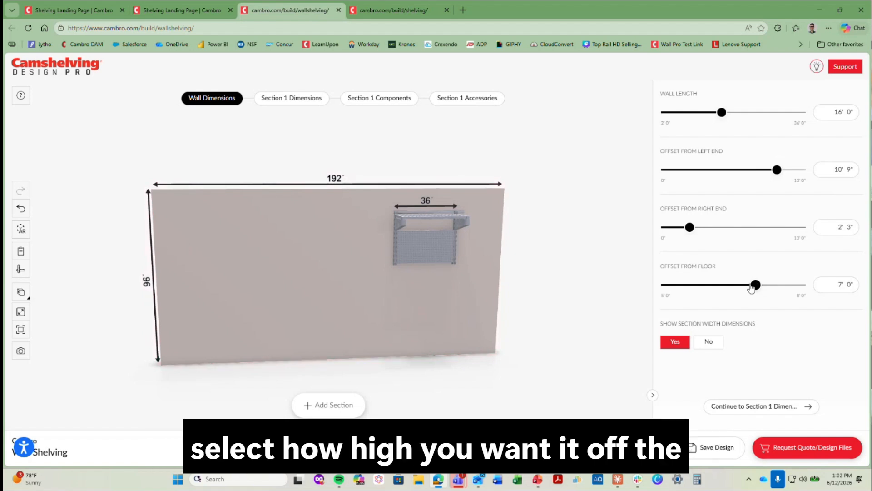
mouse_move(756, 285)
left_mouse_down()
mouse_move(679, 288)
mouse_move(755, 292)
left_mouse_up()
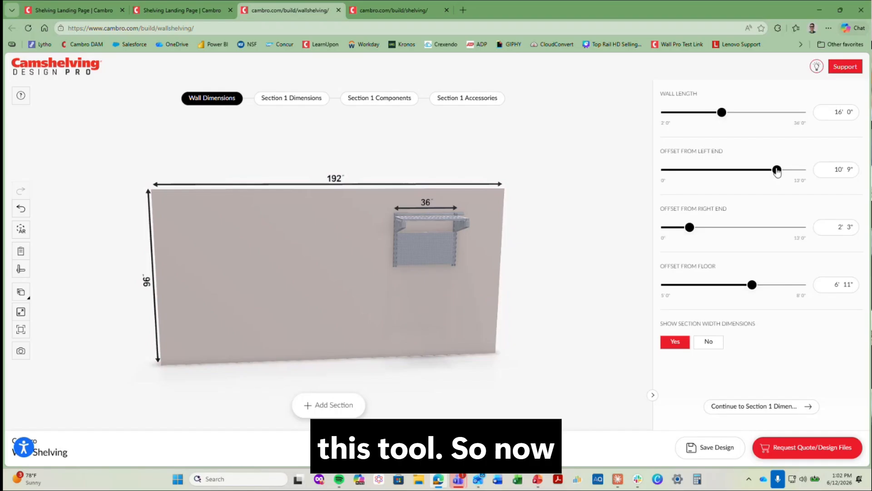
Place the section 6" from the wall's left end and give it a 48" shelf width with 45" upright height.
left_click_drag(777, 170, 667, 170)
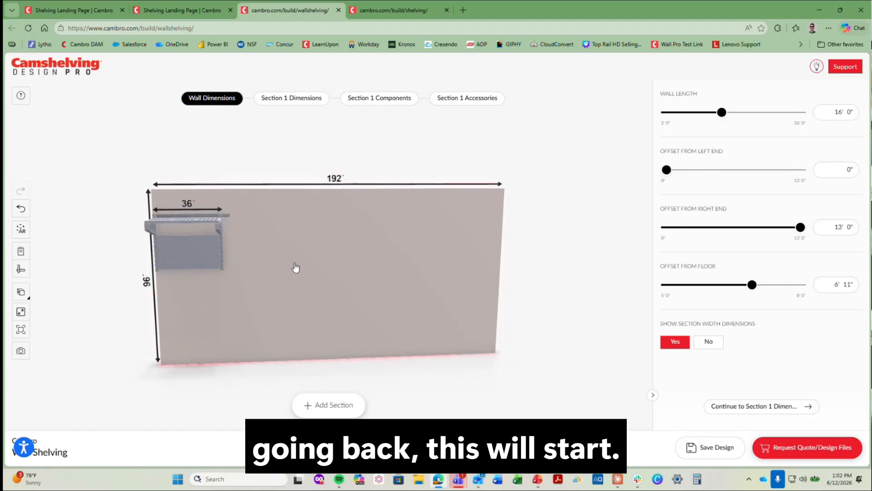
left_click_drag(666, 172, 671, 170)
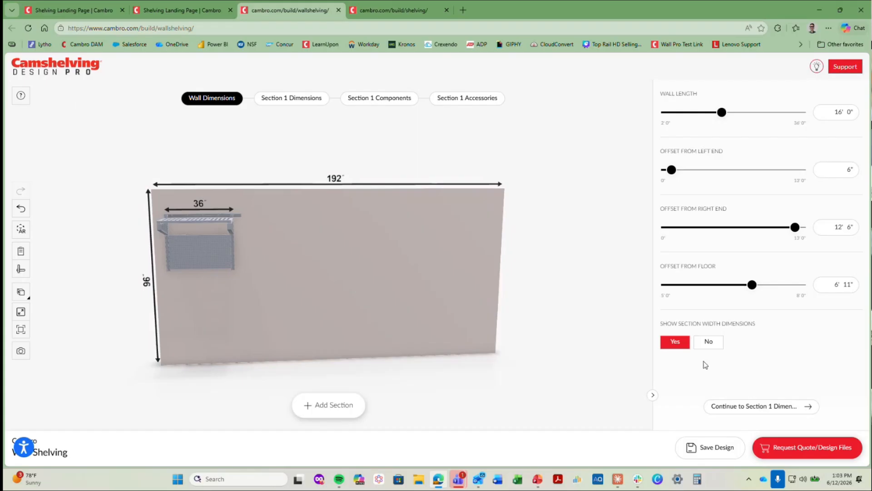
left_click(755, 409)
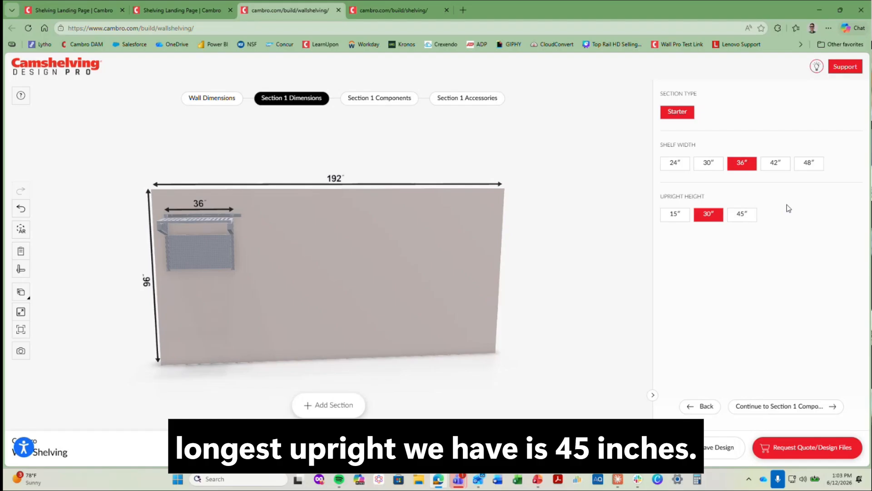
left_click(750, 217)
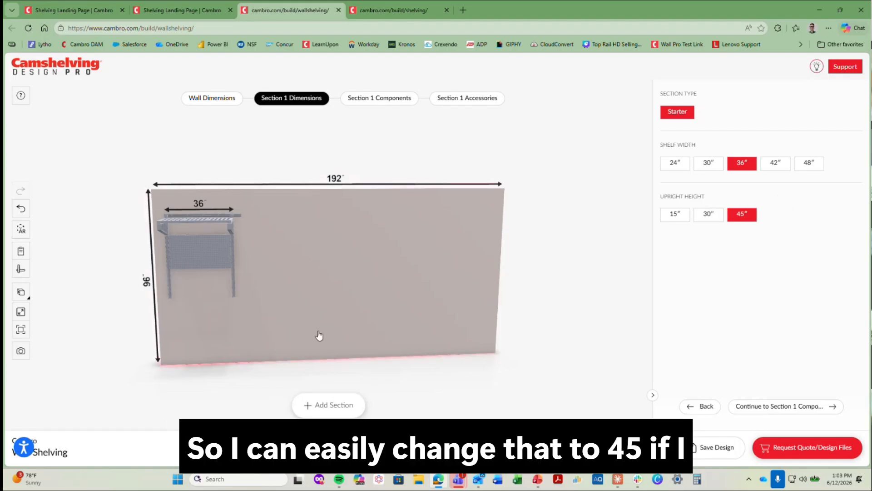
left_click(810, 164)
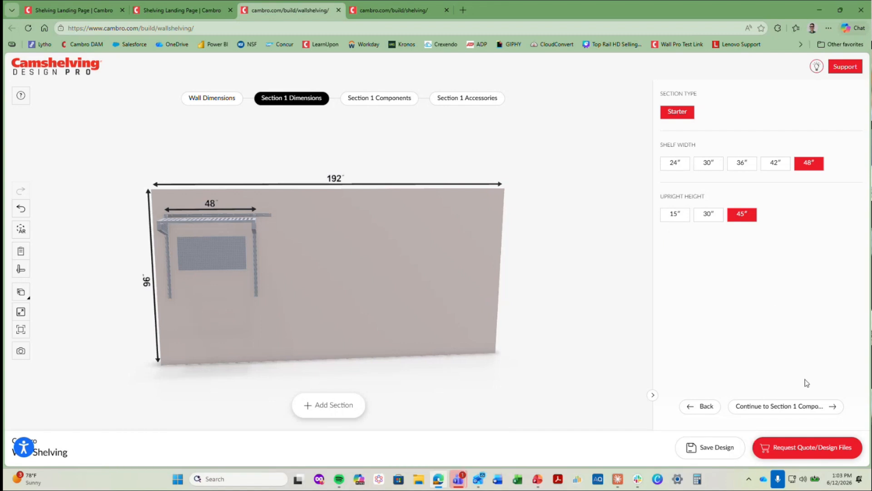
Change the Section 1 components to Shelves Only.
left_click(789, 410)
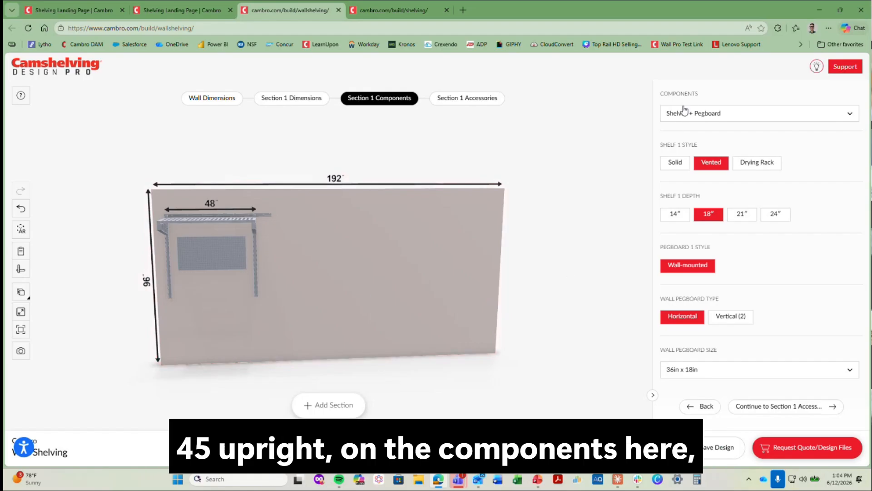
left_click(744, 119)
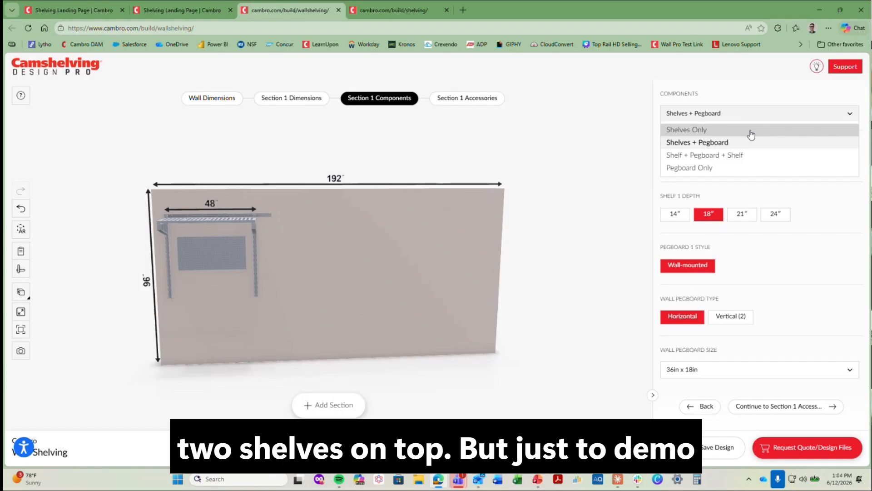
left_click(742, 142)
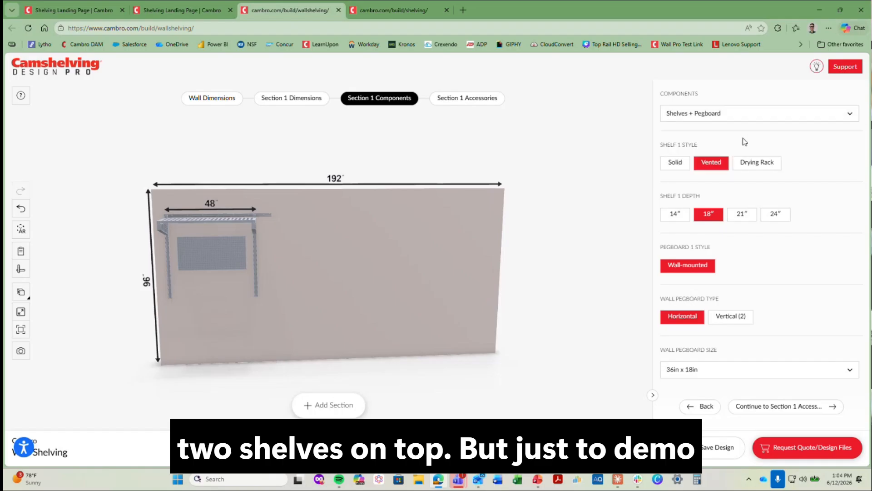
left_click(744, 119)
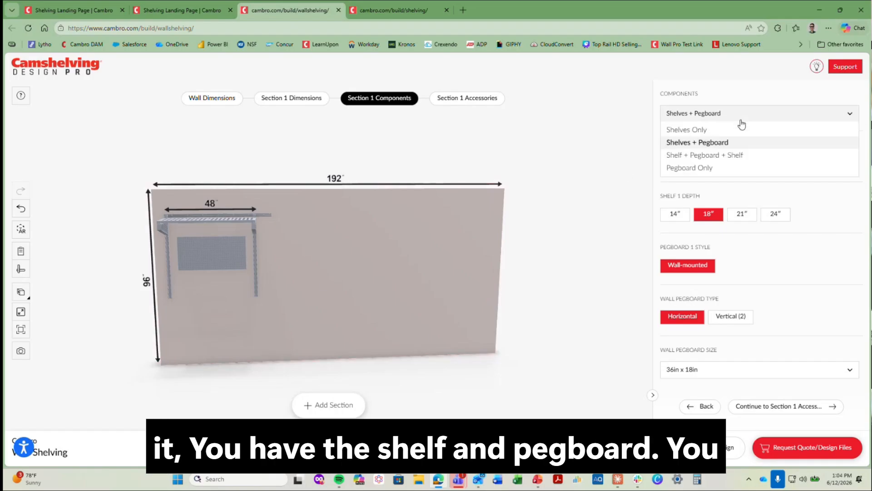
left_click(741, 128)
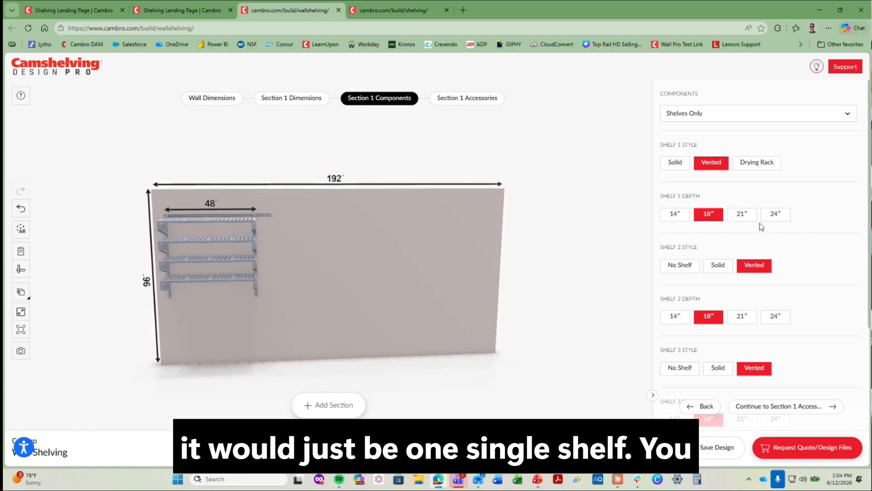
Set shelf 1's depth to 14", shelf 2 to Solid and shelf 3 to No Shelf, and change shelf 1 to a Drying Rack.
left_click_drag(322, 252, 325, 264)
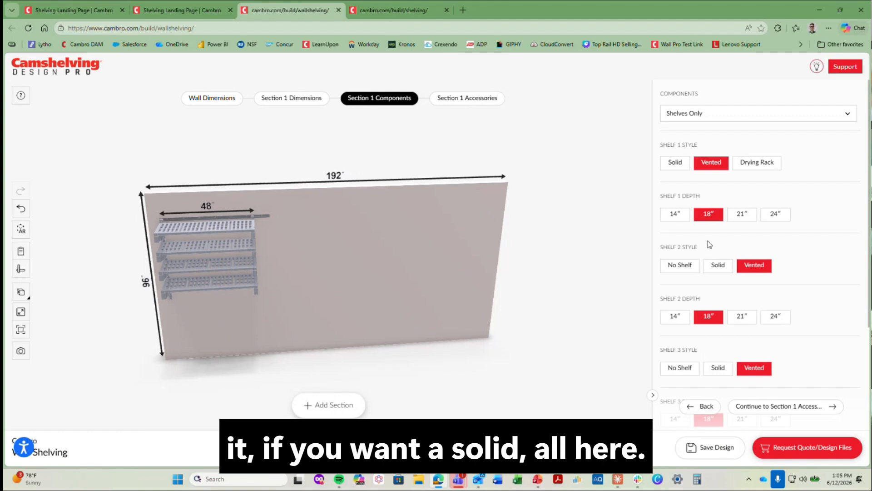
left_click(673, 215)
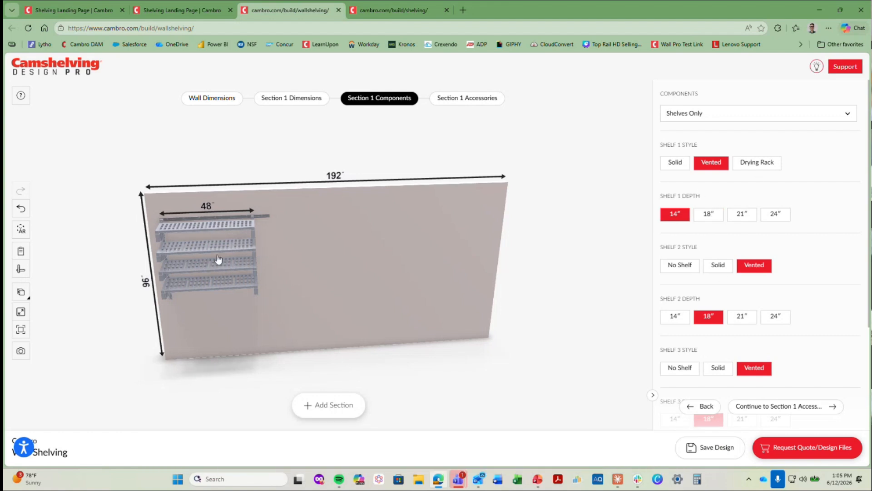
left_click(726, 266)
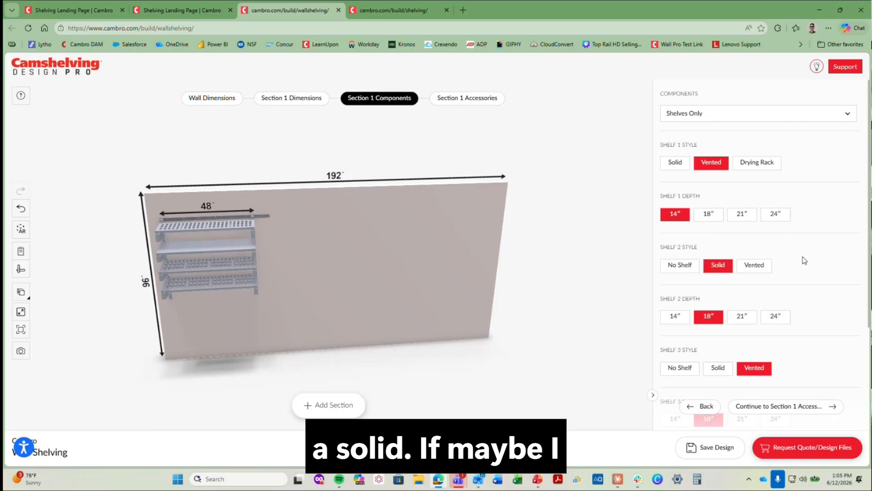
scroll(804, 257, "down", 1)
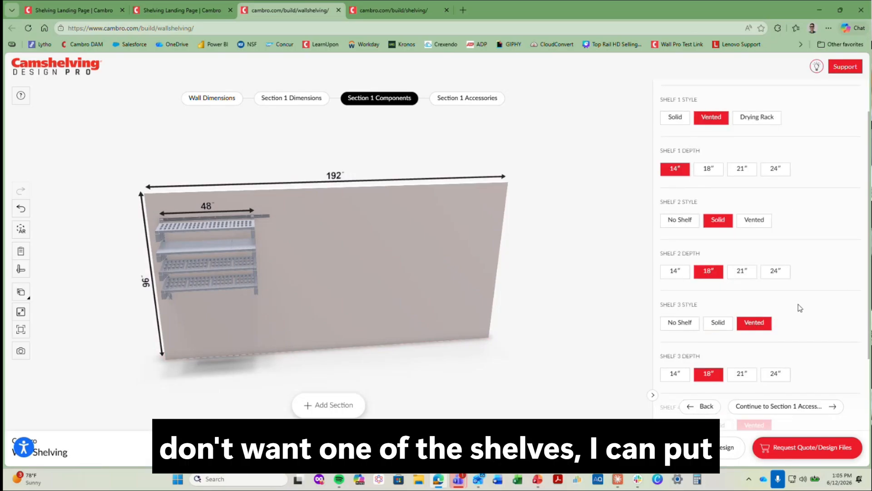
left_click(681, 323)
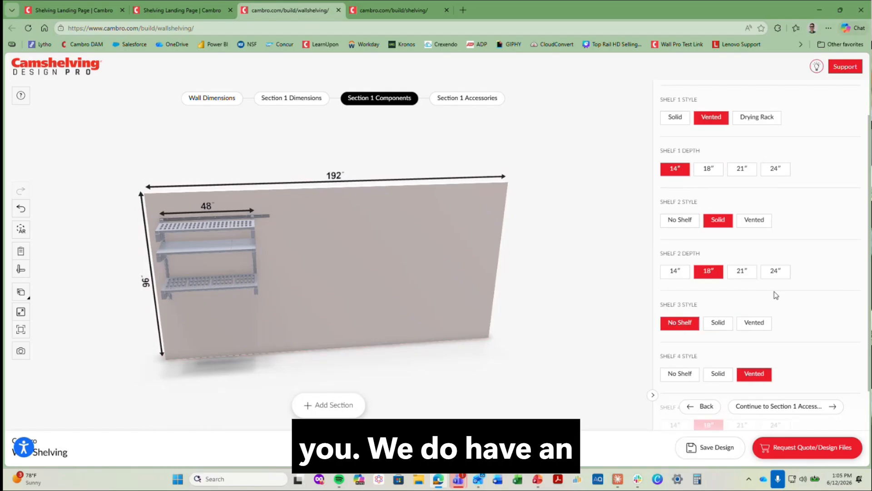
scroll(835, 280, "down", 1)
scroll(832, 300, "up", 2)
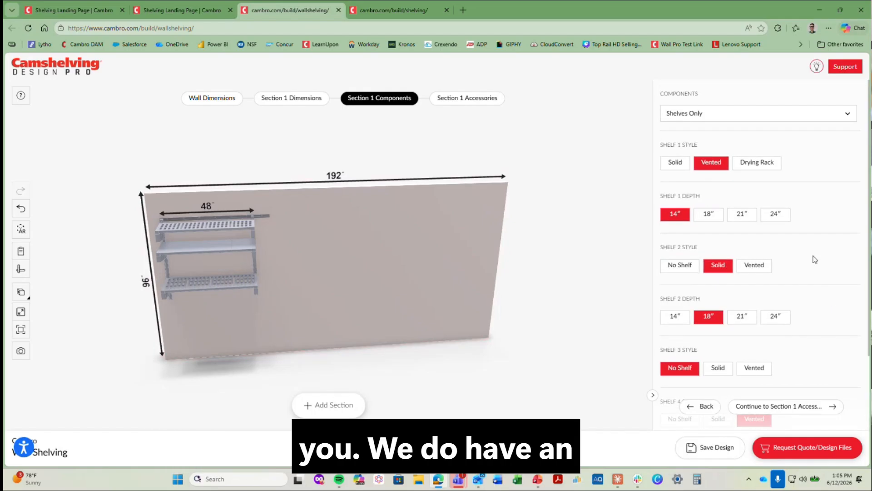
left_click(765, 169)
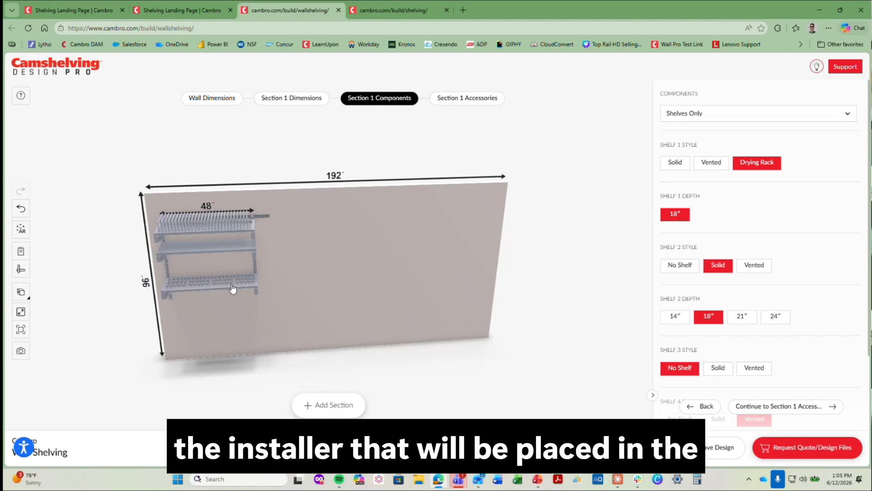
Try the Shelf + Pegboard + Shelf components, and Pegboard Only with two vertical pegboards.
left_click(740, 119)
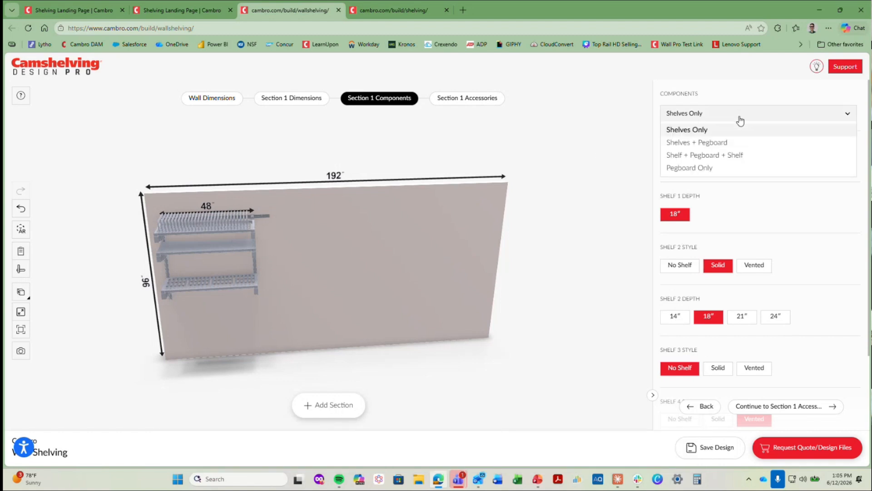
left_click(736, 154)
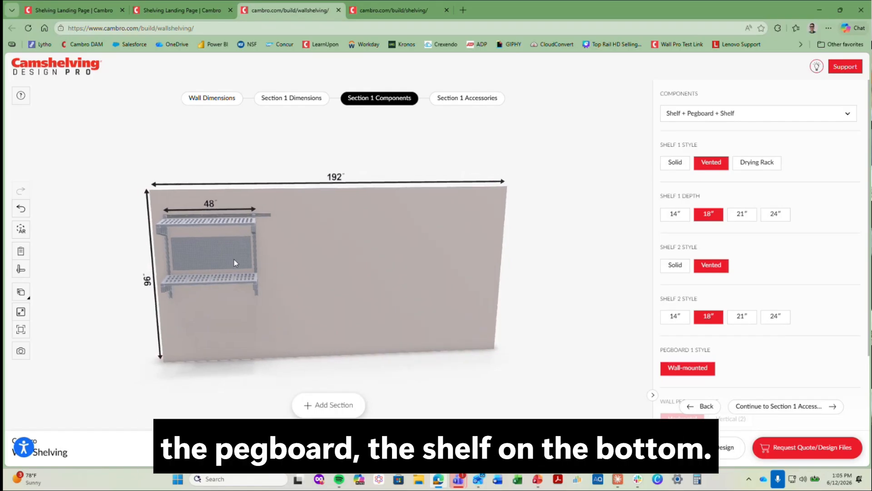
left_click(775, 117)
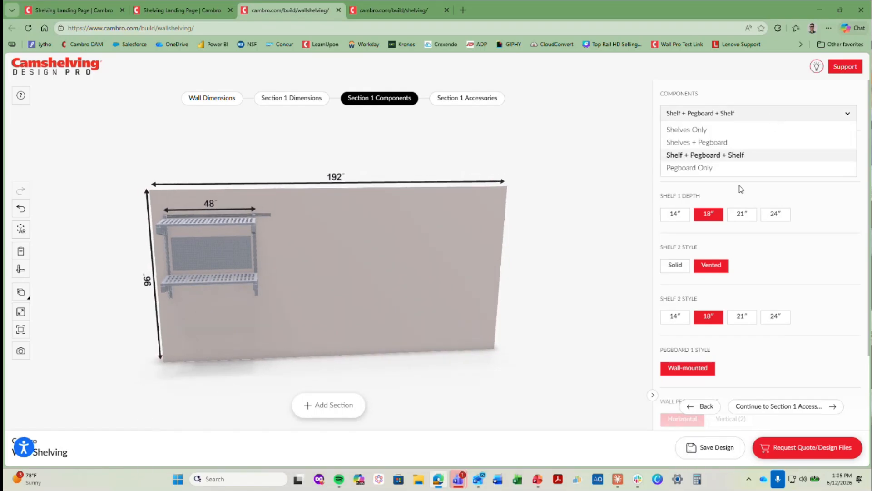
left_click(717, 168)
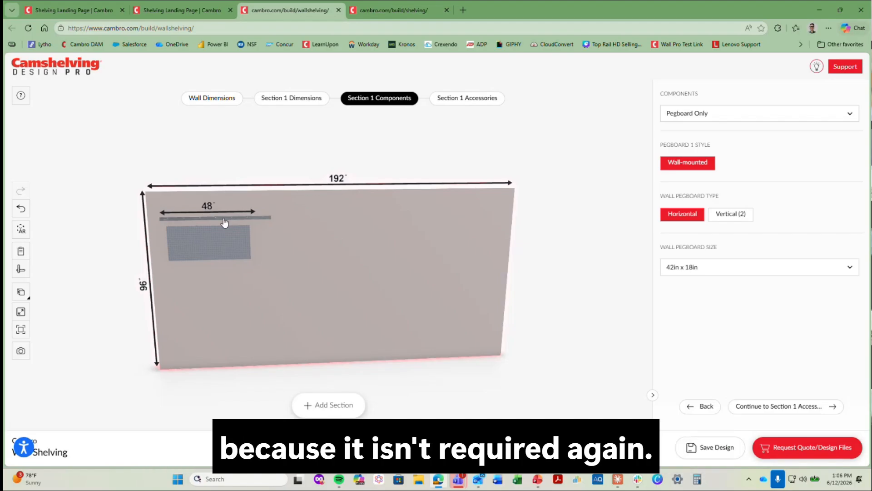
left_click(729, 214)
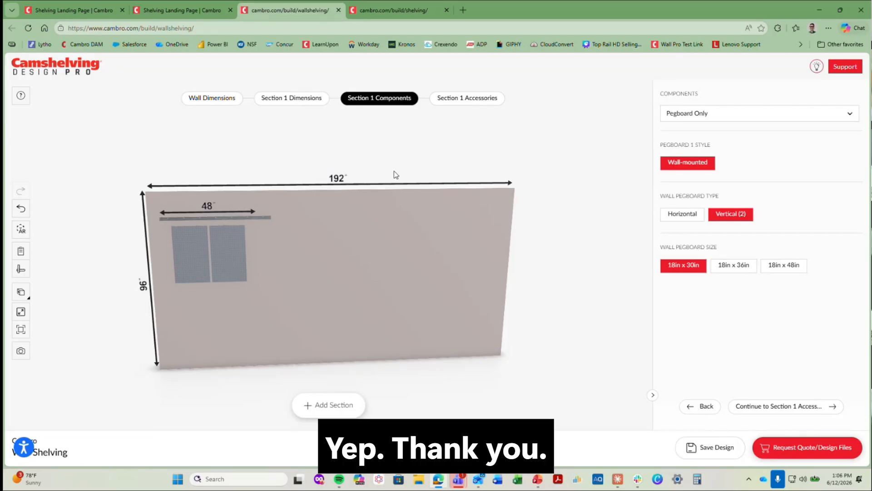
Switch the Section 1 components back to Shelves Only and review the style and depth settings of all shelves.
left_click(744, 113)
left_click(731, 131)
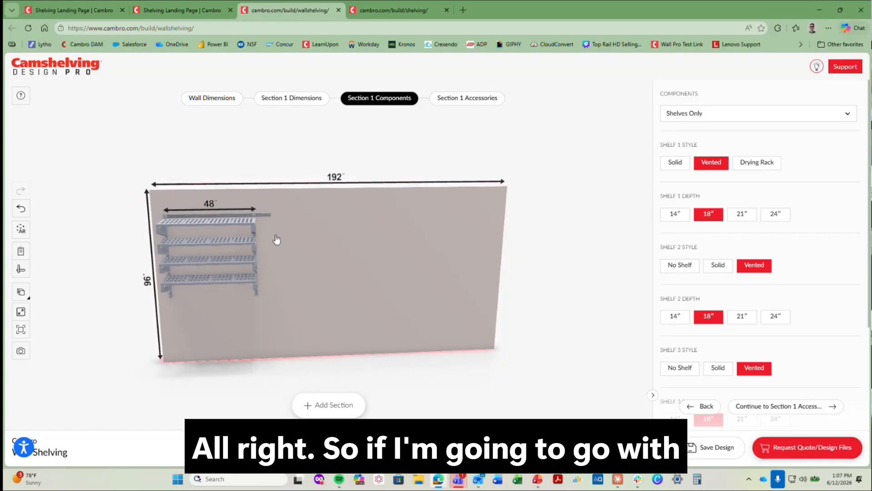
scroll(761, 302, "down", 2)
scroll(760, 304, "down", 1)
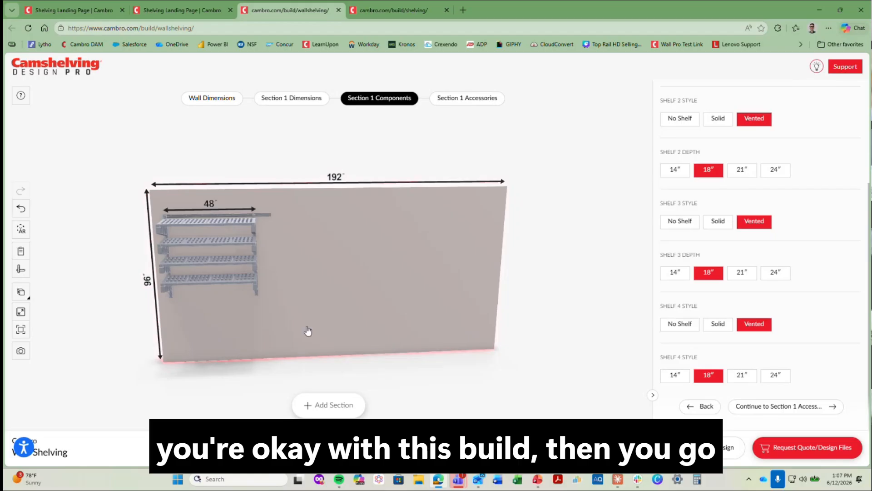
Add a front rail, a left end rail and a right end rail to shelf 1 in the section's accessories.
left_click(775, 413)
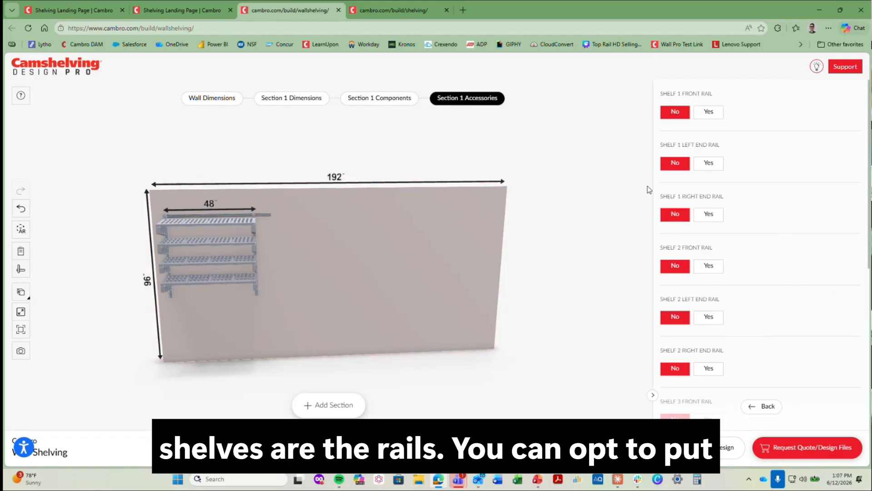
left_click(710, 113)
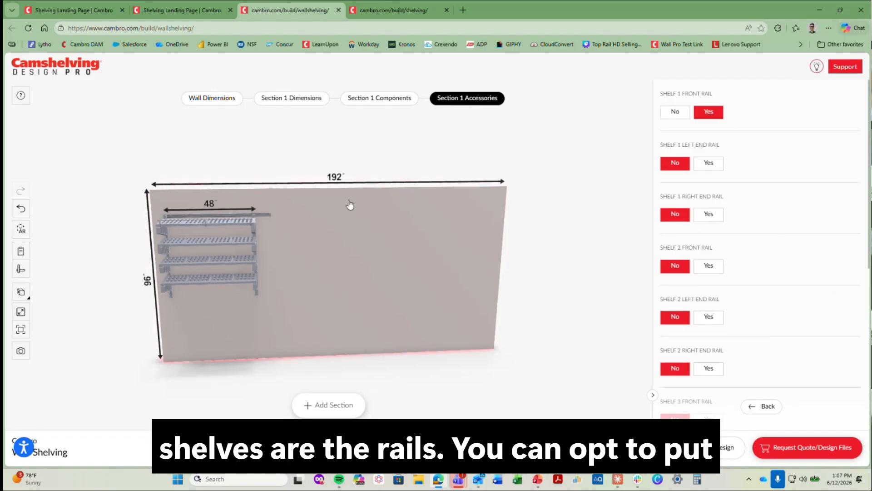
left_click(710, 165)
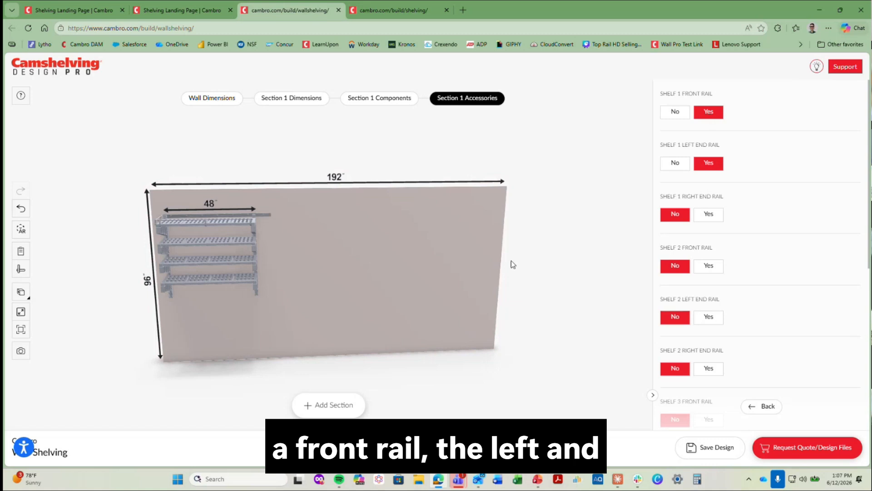
left_click(709, 215)
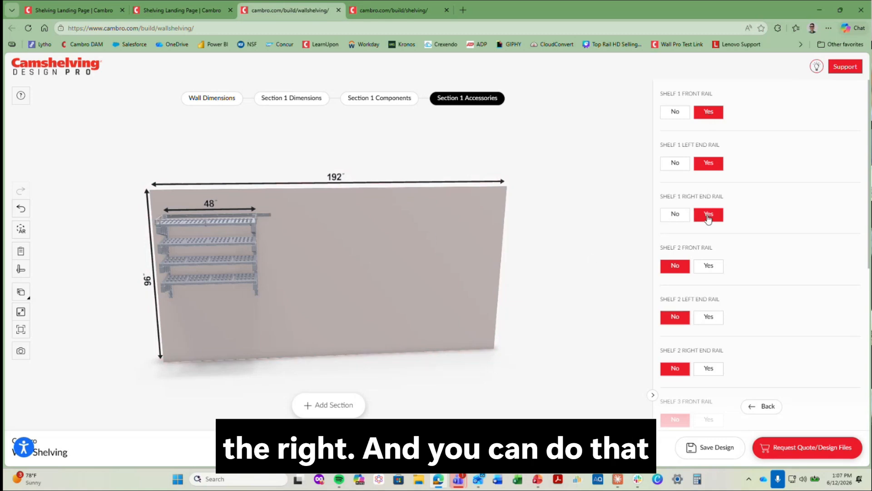
Remove the front, left end and right end rails from shelf 1 and look through the remaining shelves' rail options.
left_click(676, 112)
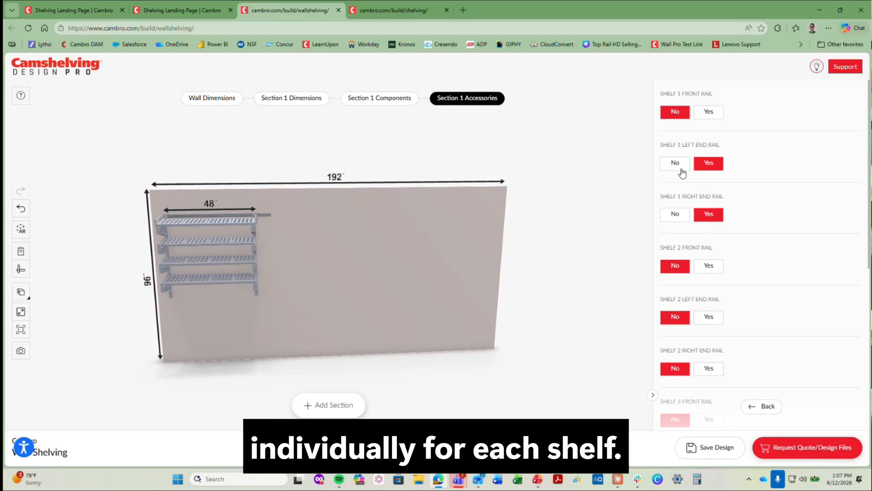
left_click(677, 164)
left_click(676, 216)
scroll(740, 334, "down", 6)
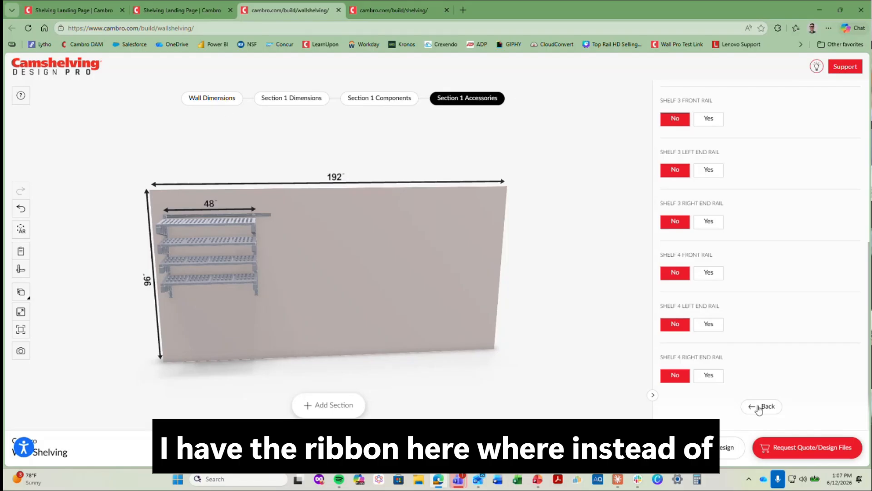
Revisit the wall dimensions and set the Section 1 shelf width to 36".
left_click(228, 99)
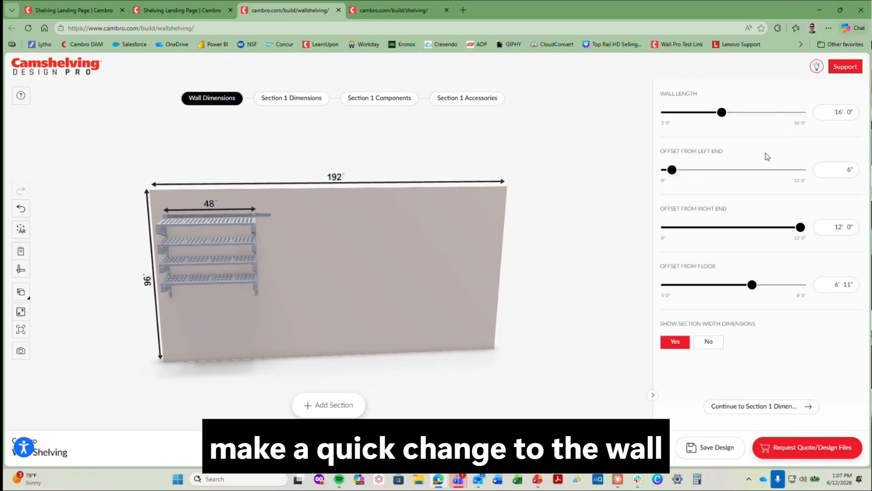
left_click(291, 99)
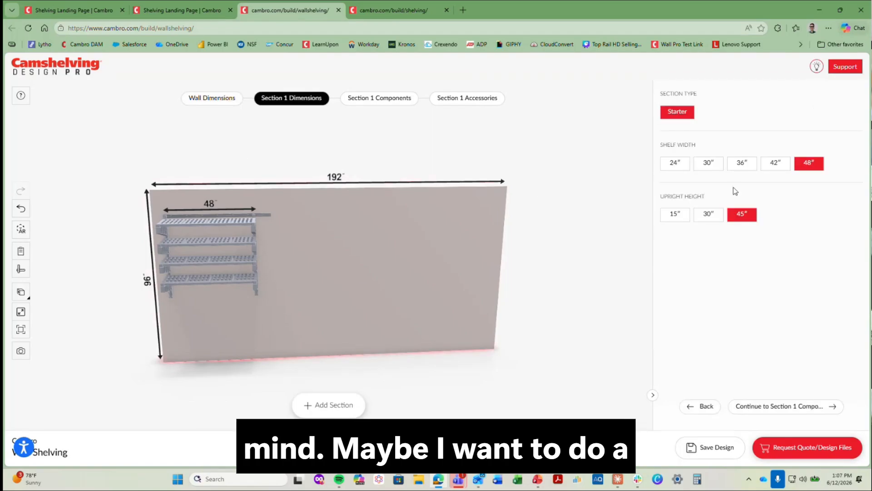
left_click(745, 164)
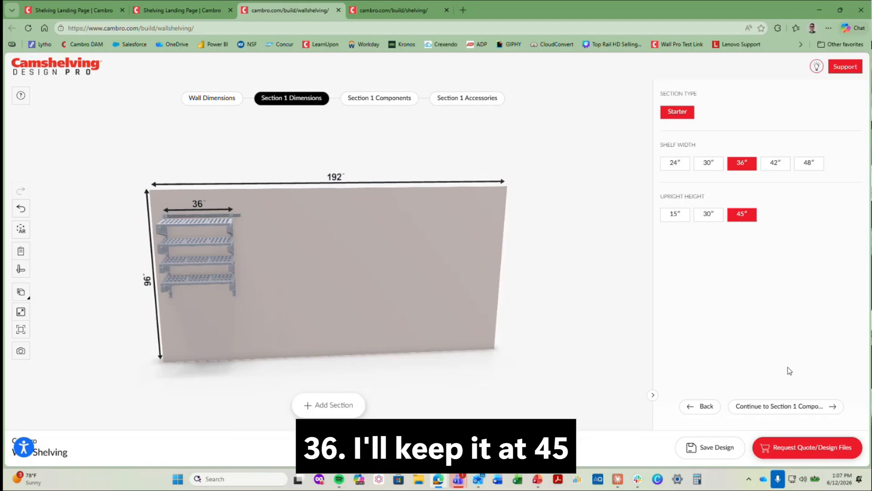
Change the Section 1 components to Shelf + Pegboard + Shelf.
left_click(393, 102)
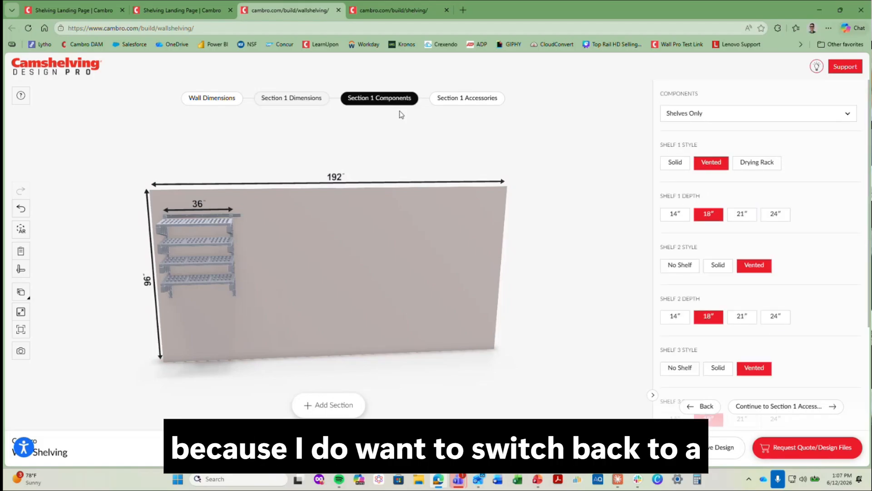
left_click(698, 116)
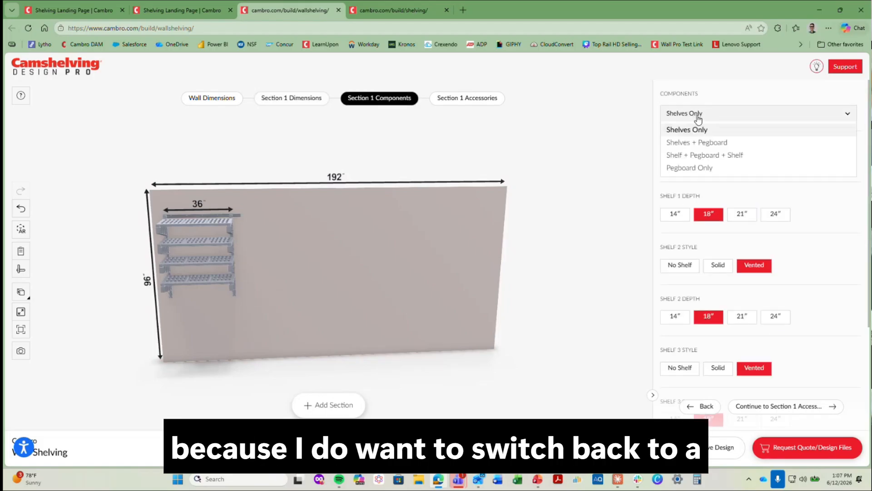
left_click(709, 155)
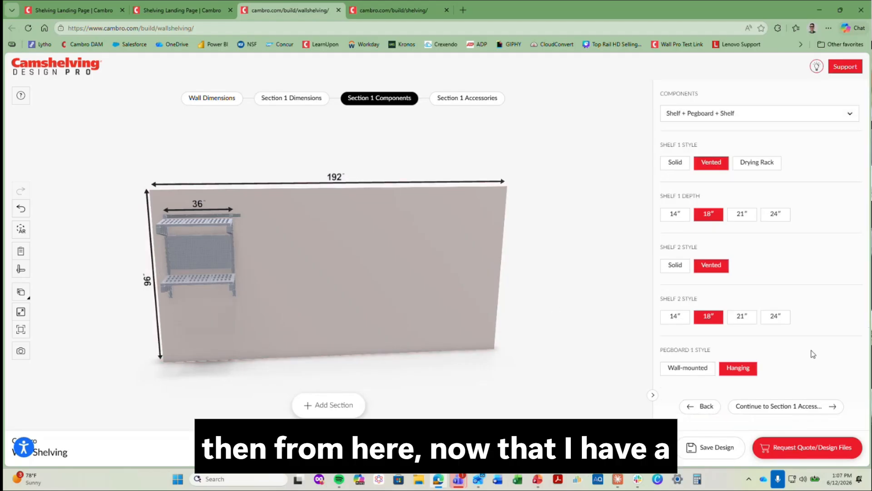
Go to the Section 1 accessories and place a Large Bin with Holder on the upper-left area of the pegboard.
left_click(814, 406)
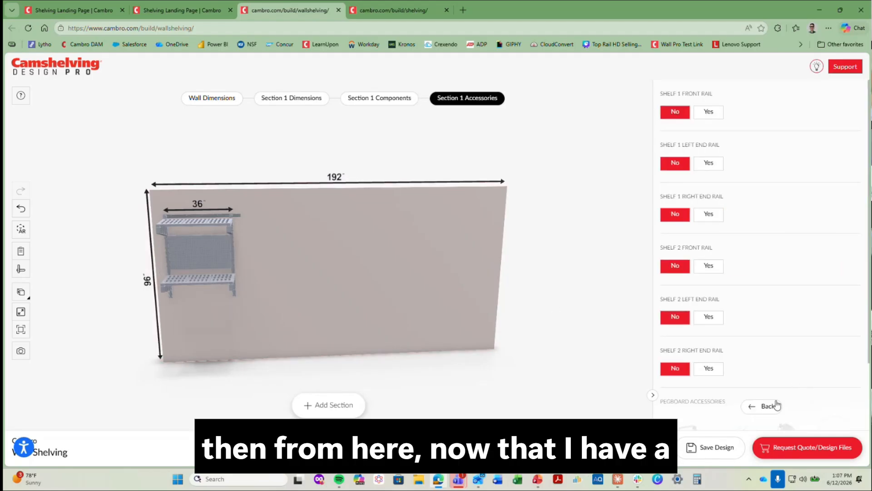
scroll(774, 336, "down", 2)
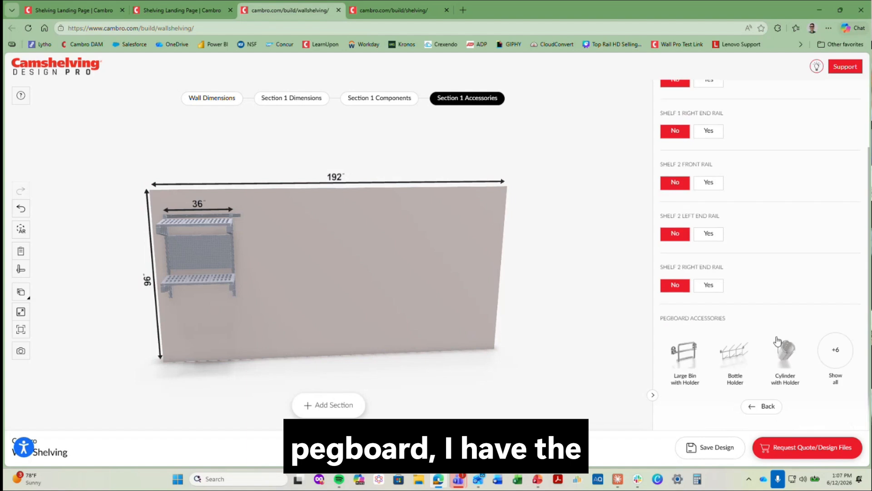
left_click(688, 356)
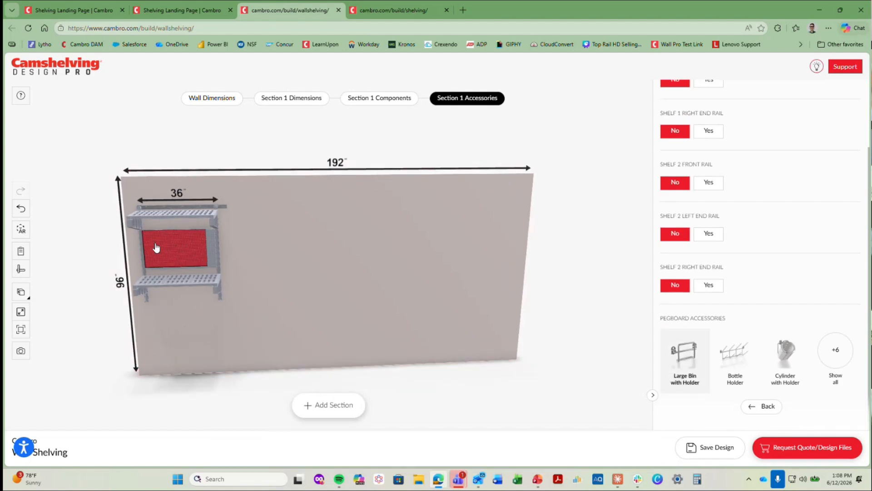
scroll(176, 259, "up", 3)
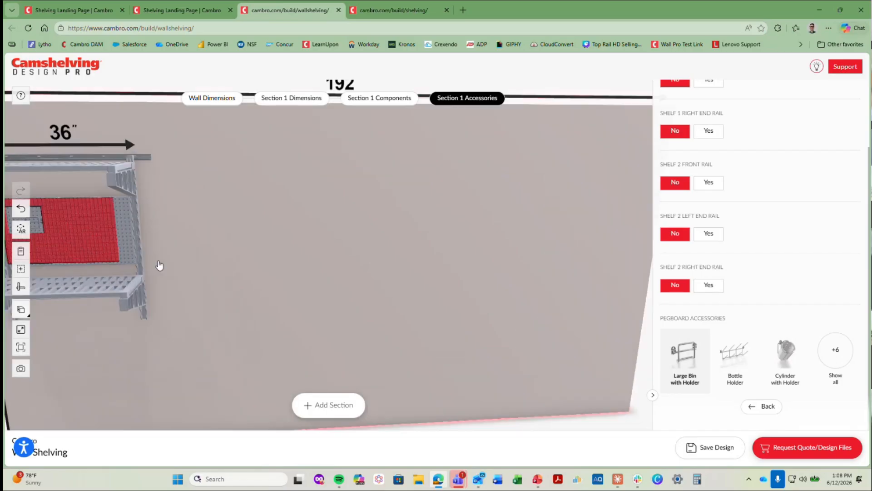
left_click_drag(172, 299, 241, 288)
scroll(155, 305, "down", 3)
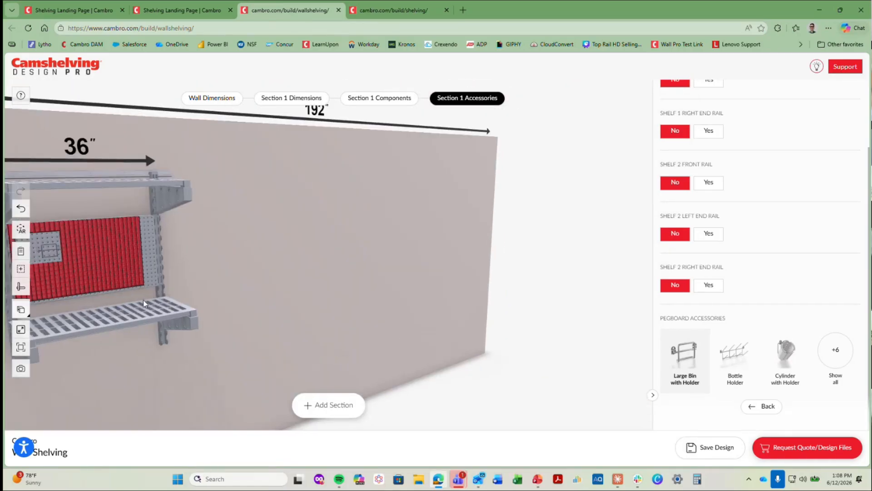
scroll(141, 302, "up", 3)
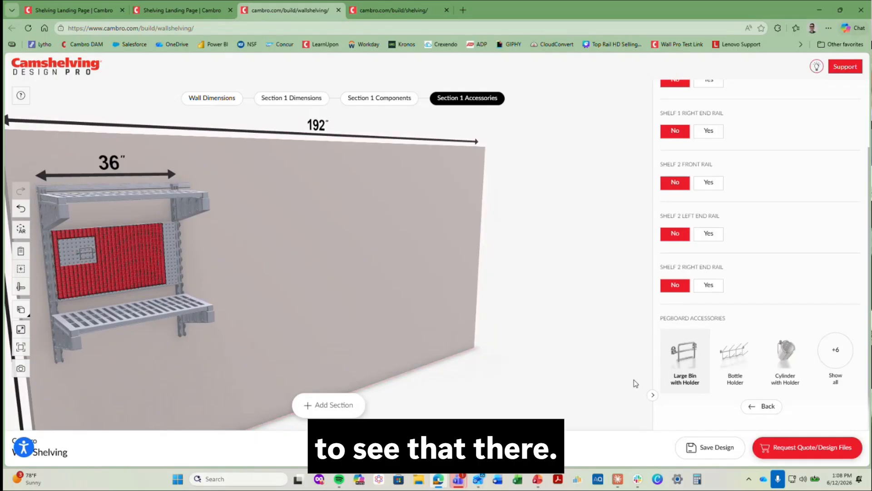
Add a Bottle Holder beside the bin holder and a Cylinder with Holder at the pegboard's lower-left corner.
left_click(736, 359)
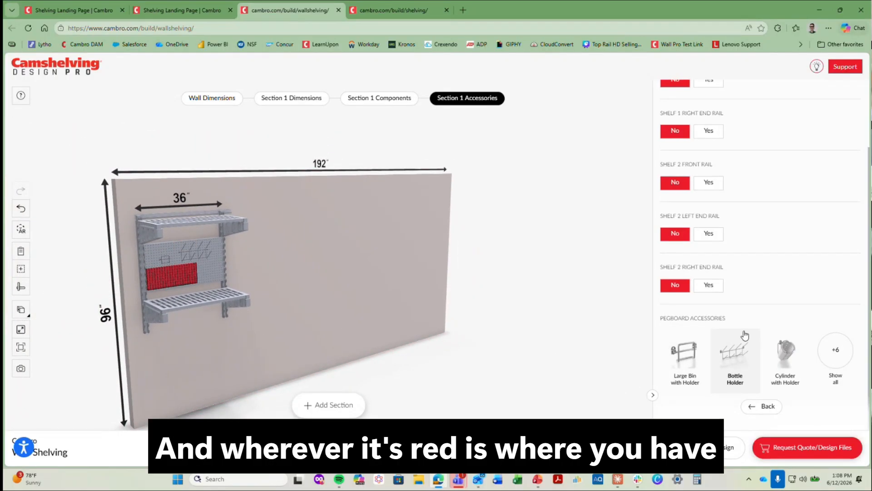
left_click(787, 352)
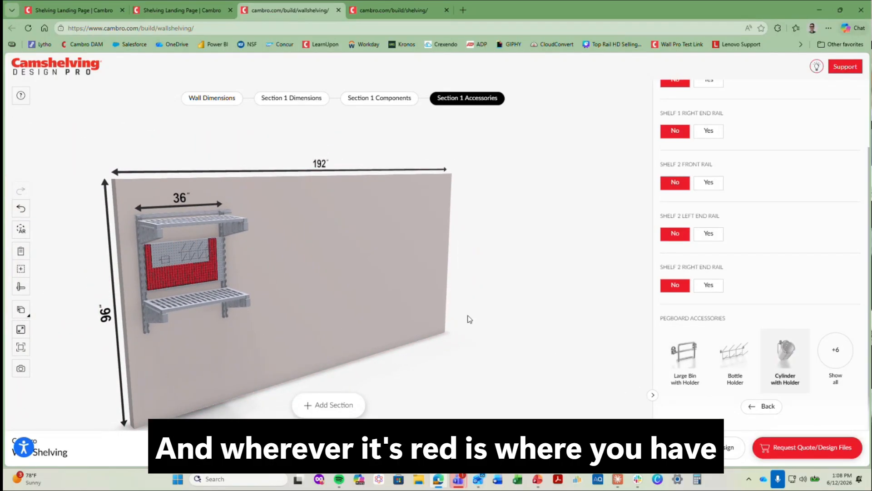
left_click(157, 278)
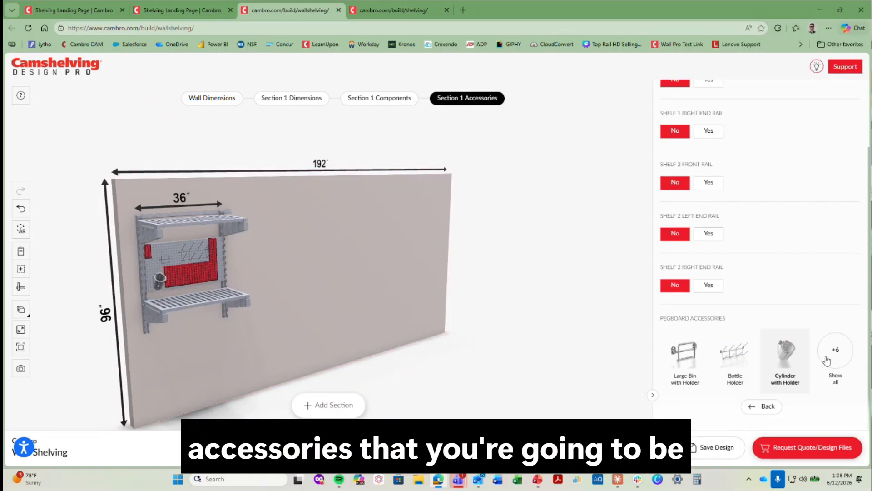
Place 6" Straight Pegs (8 each) at two spots on the pegboard's lower-right area and return to the section's accessory options.
left_click(848, 353)
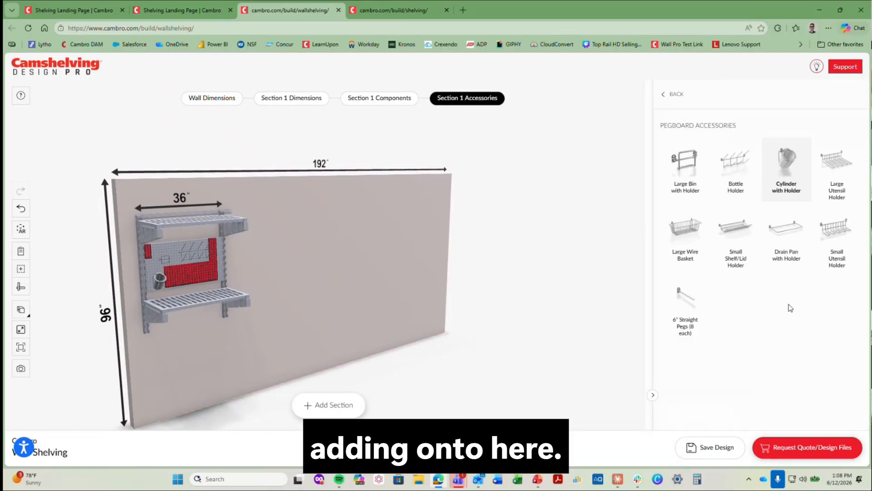
left_click(689, 298)
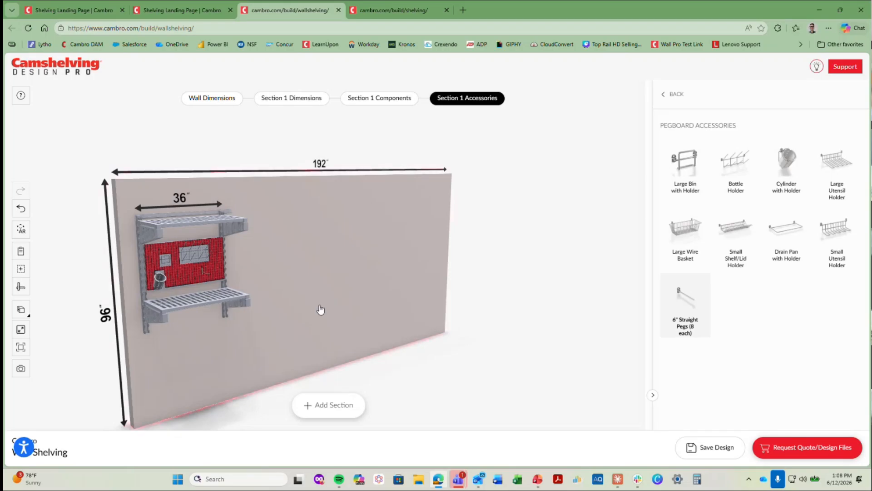
left_click(193, 274)
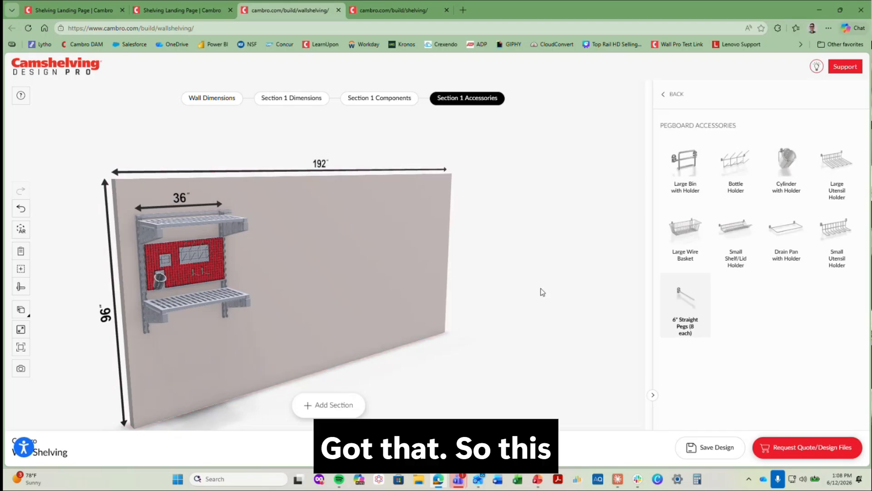
left_click_drag(394, 290, 339, 290)
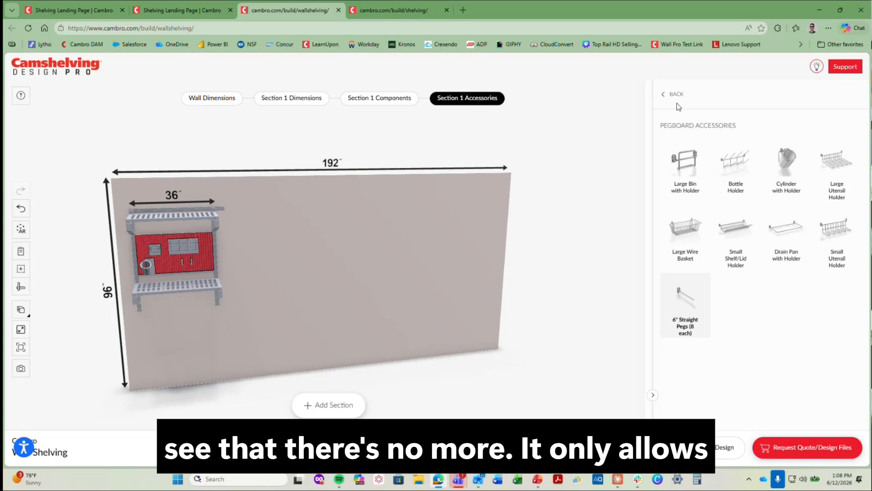
scroll(765, 282, "up", 5)
scroll(765, 282, "down", 3)
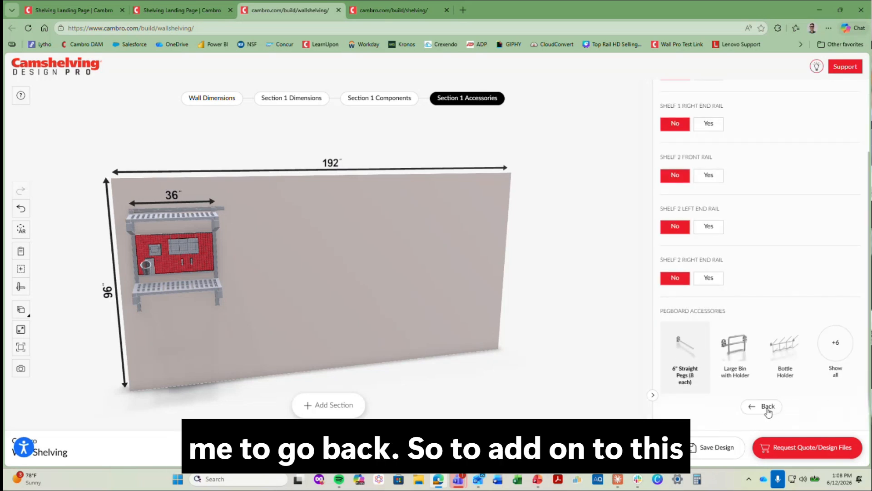
Look through the addable wall shelving elements and station kits, and add a Wall Shelving section directly beside Section 1 on its right.
left_click_drag(316, 283, 293, 279)
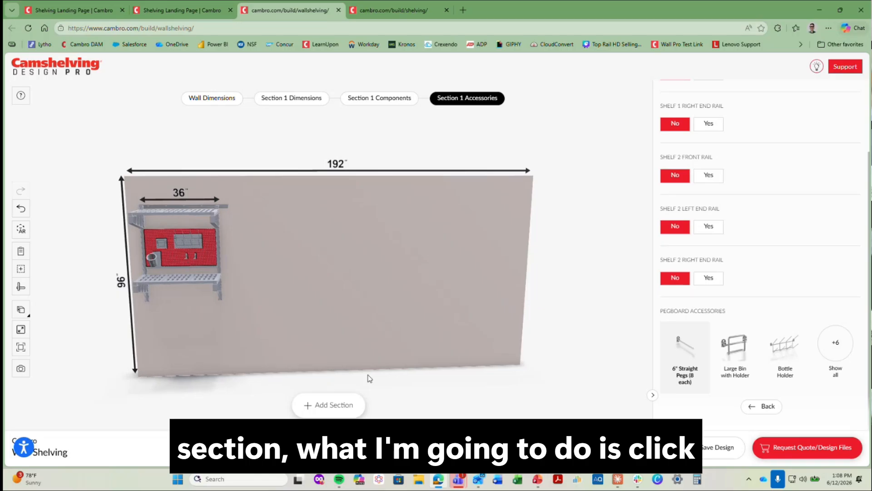
left_click(342, 407)
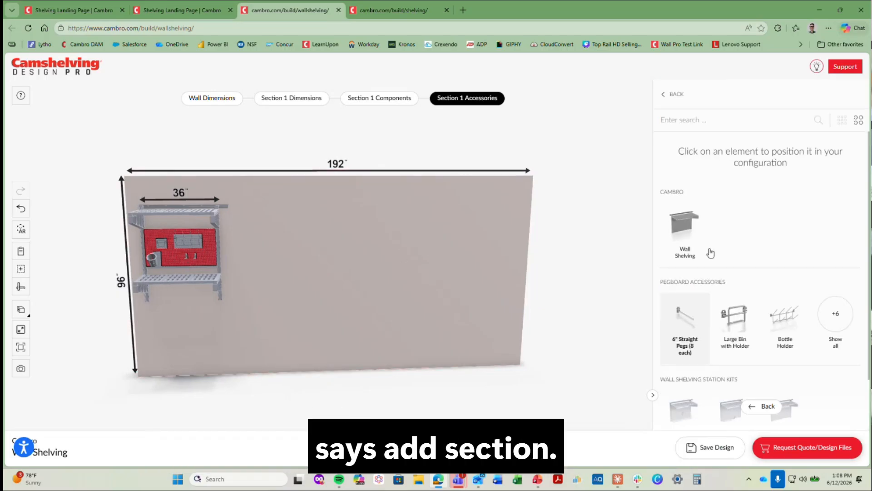
scroll(745, 235, "down", 1)
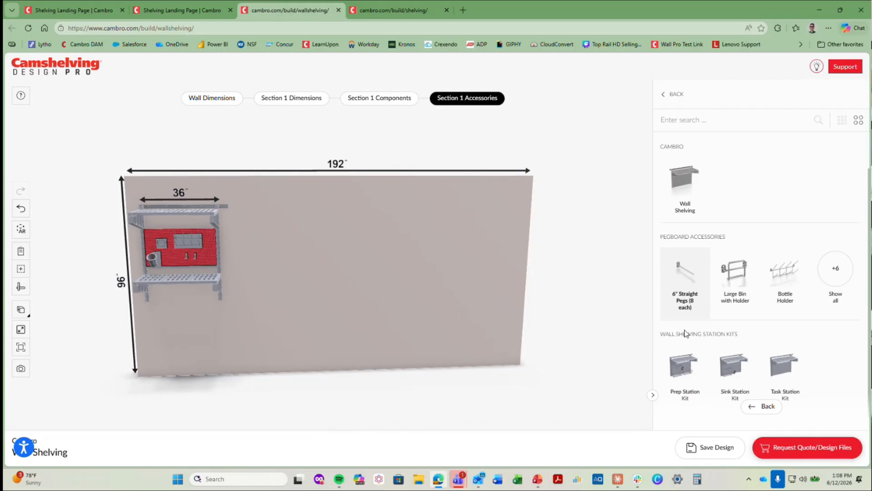
scroll(694, 358, "down", 1)
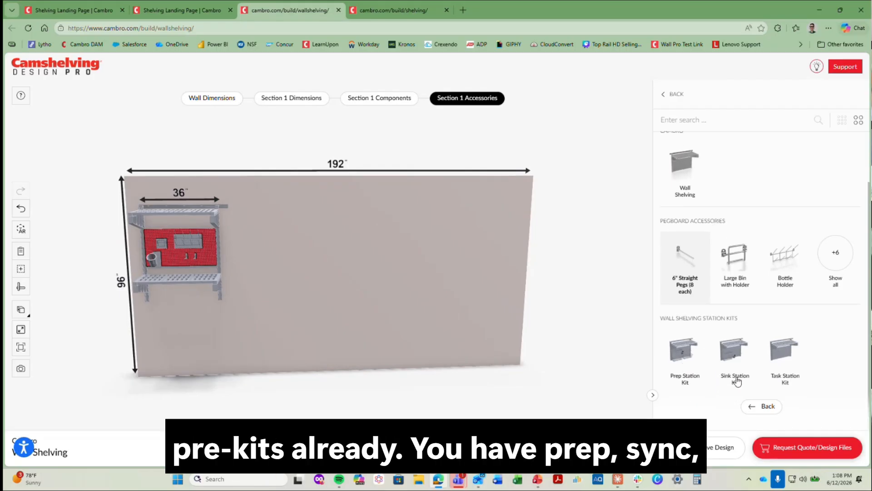
scroll(736, 347, "up", 1)
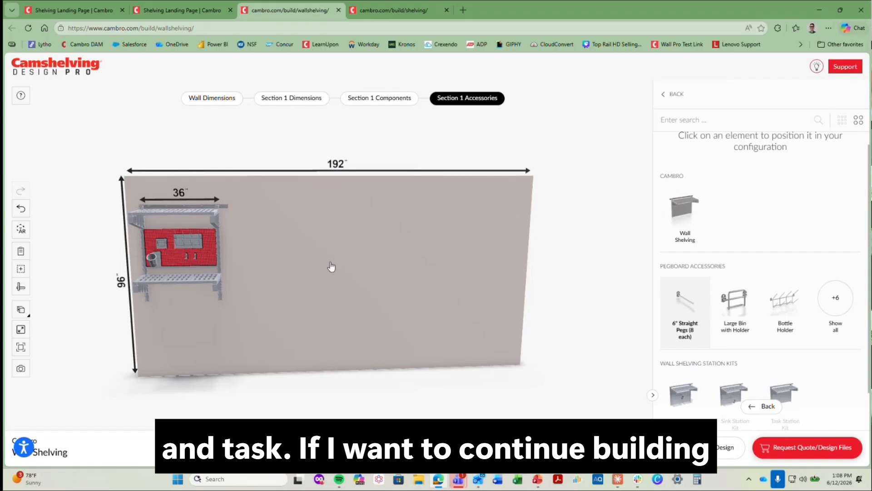
left_click(682, 211)
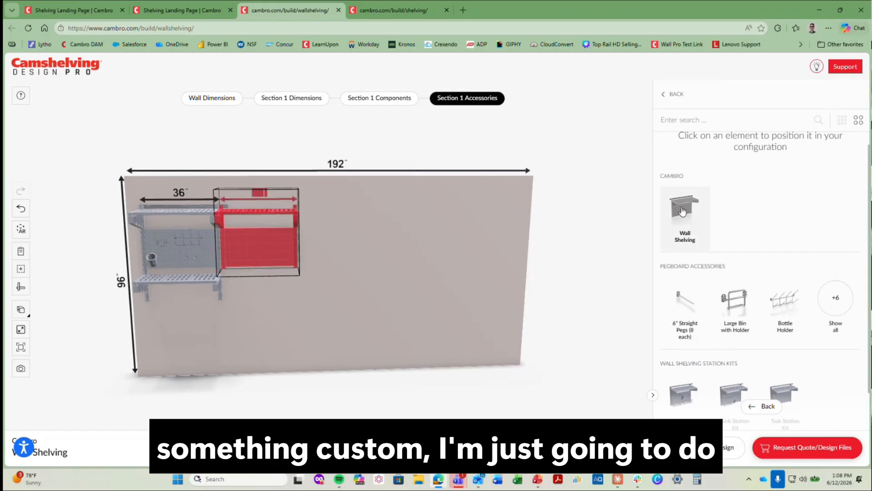
left_click(271, 249)
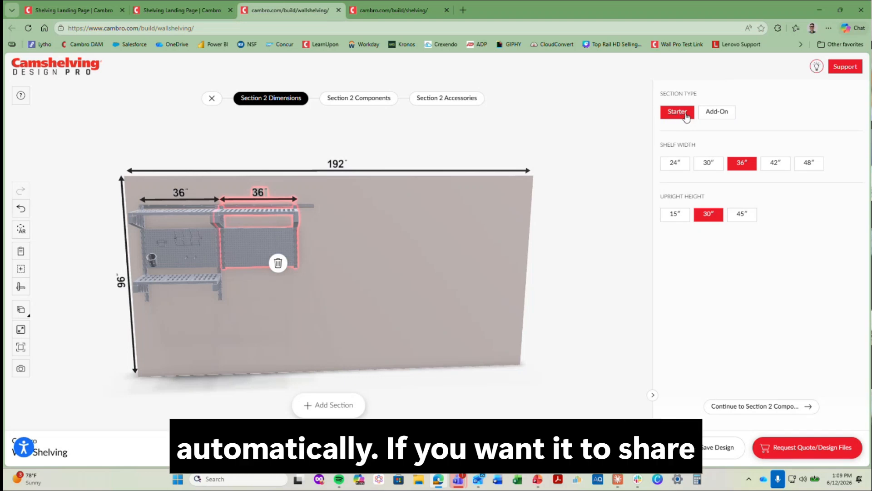
Set the Section 2 type to Add-On after comparing it with Starter, and inspect the joined sections from above.
left_click(717, 112)
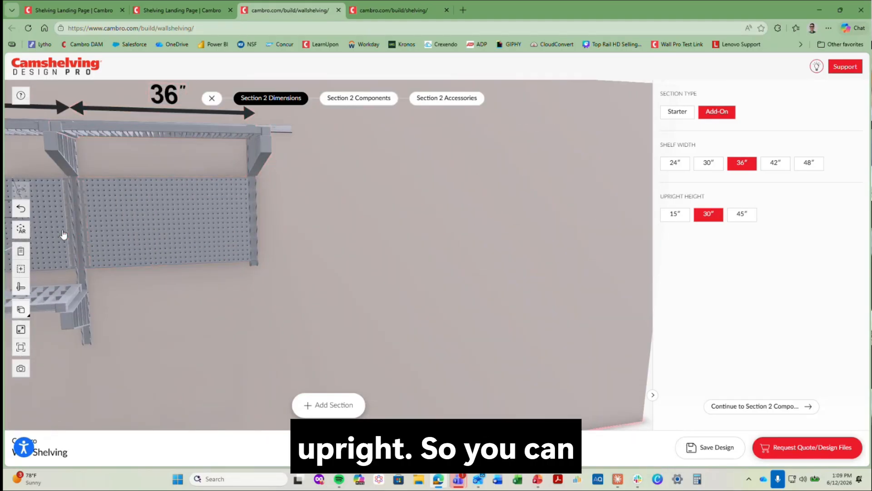
left_click(672, 113)
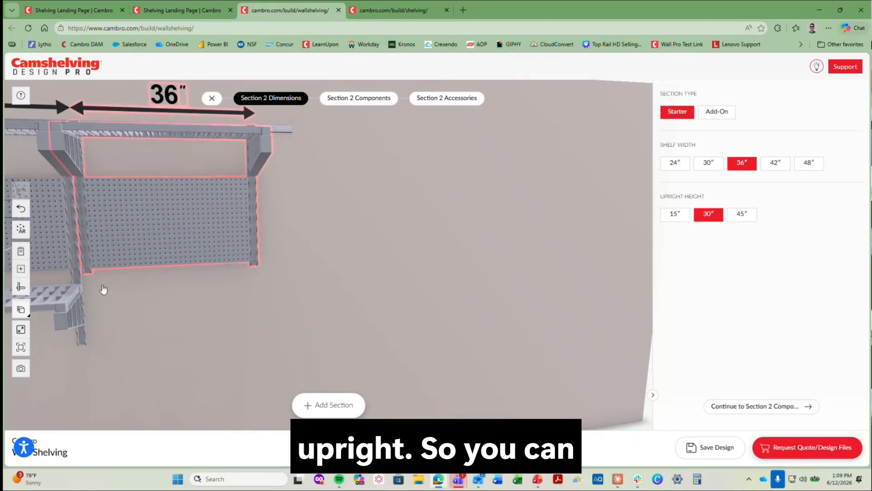
left_click(717, 112)
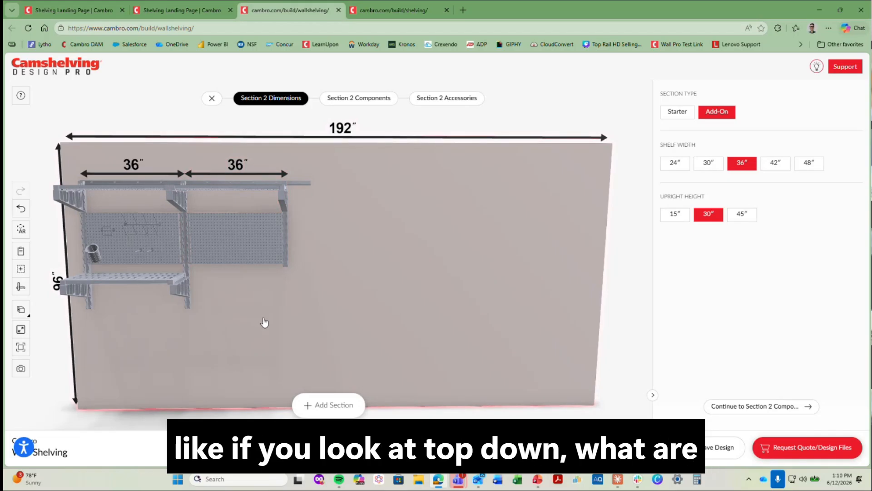
left_click_drag(265, 322, 328, 285)
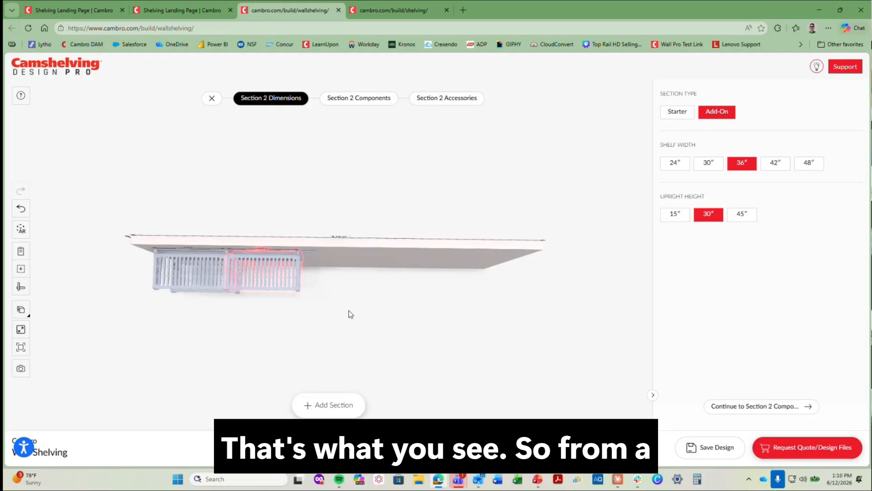
scroll(351, 314, "up", 2)
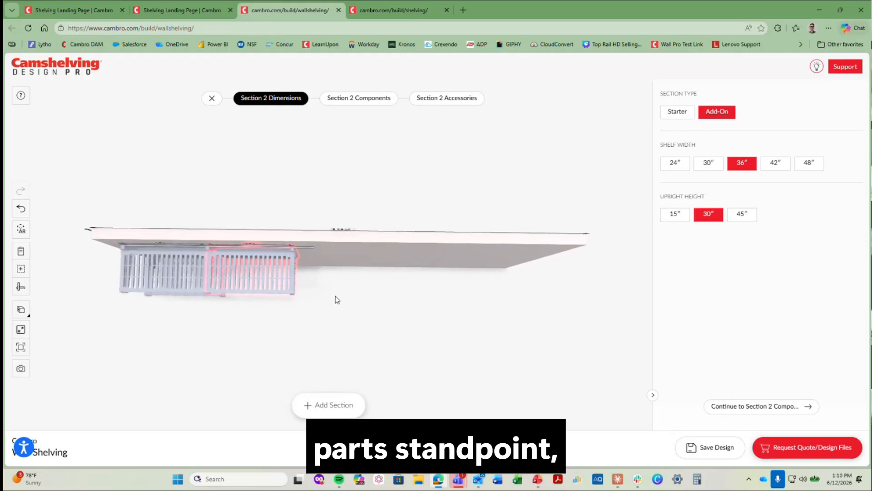
left_click_drag(336, 299, 330, 236)
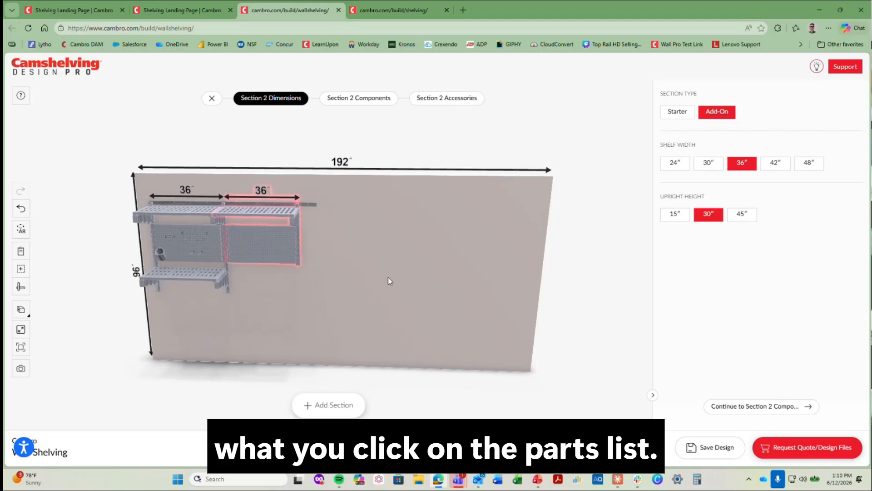
mouse_move(388, 277)
left_mouse_down()
mouse_move(407, 268)
mouse_move(386, 275)
left_mouse_up()
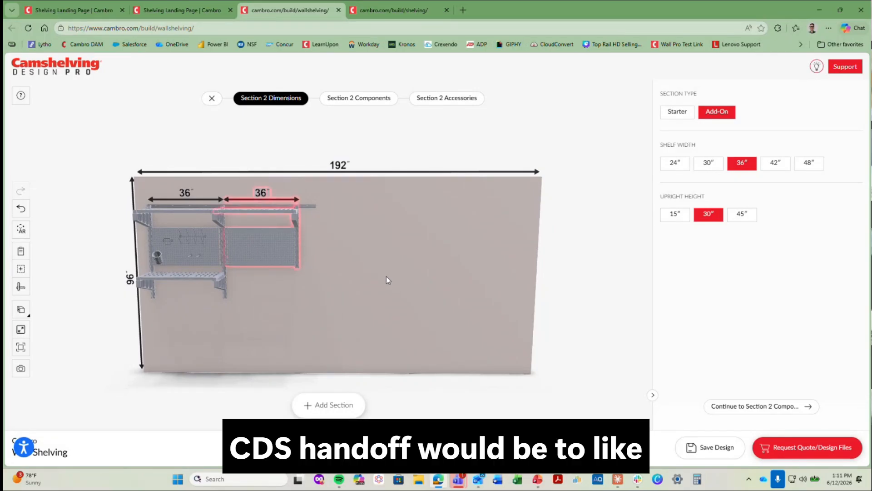
left_click_drag(392, 265, 396, 275)
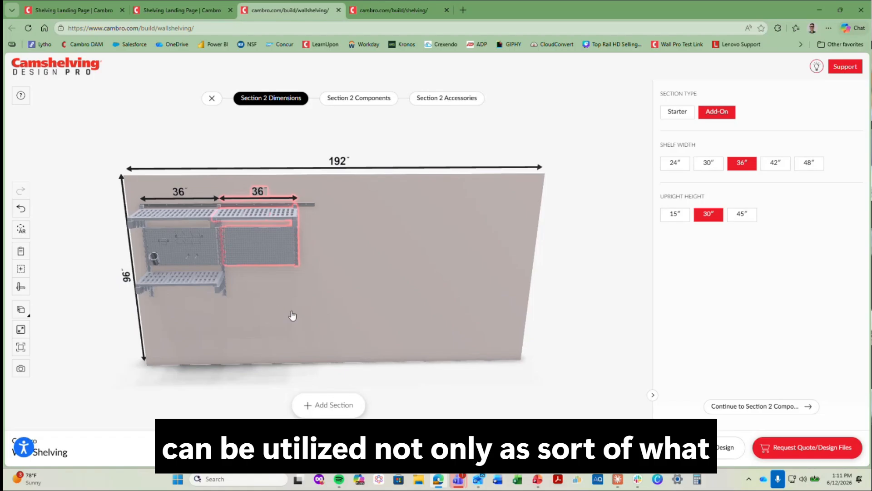
left_click(378, 306)
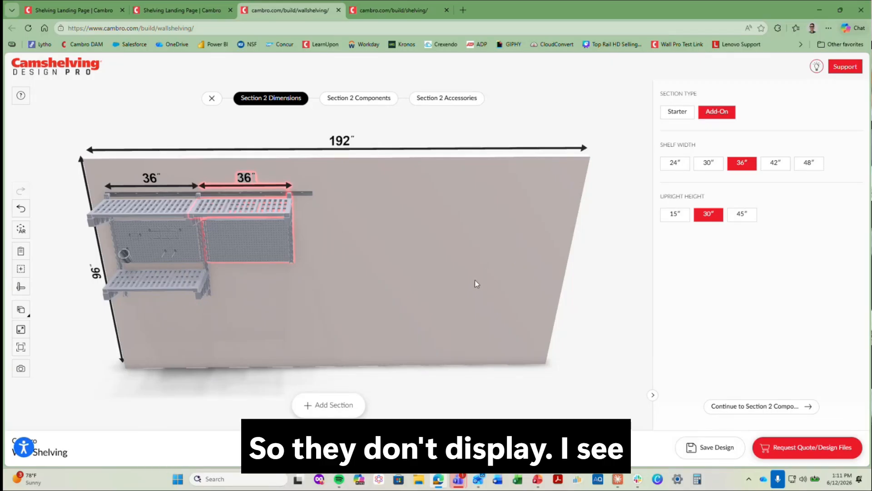
left_click_drag(445, 301, 445, 292)
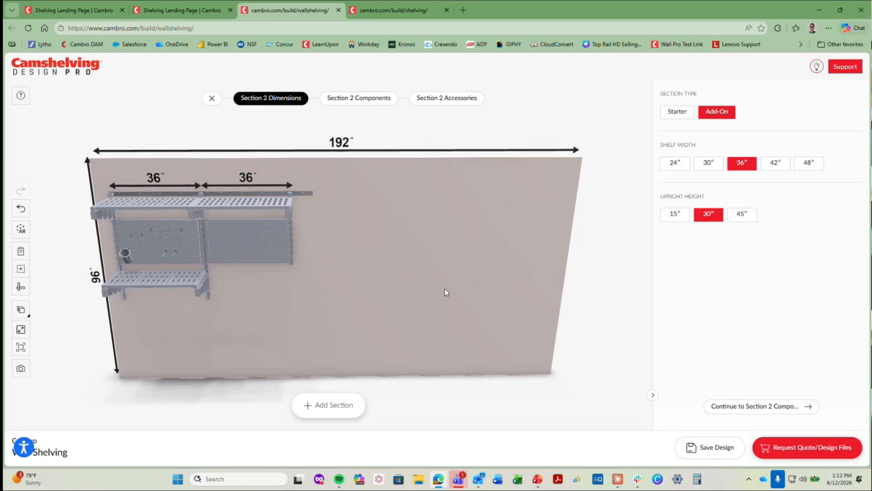